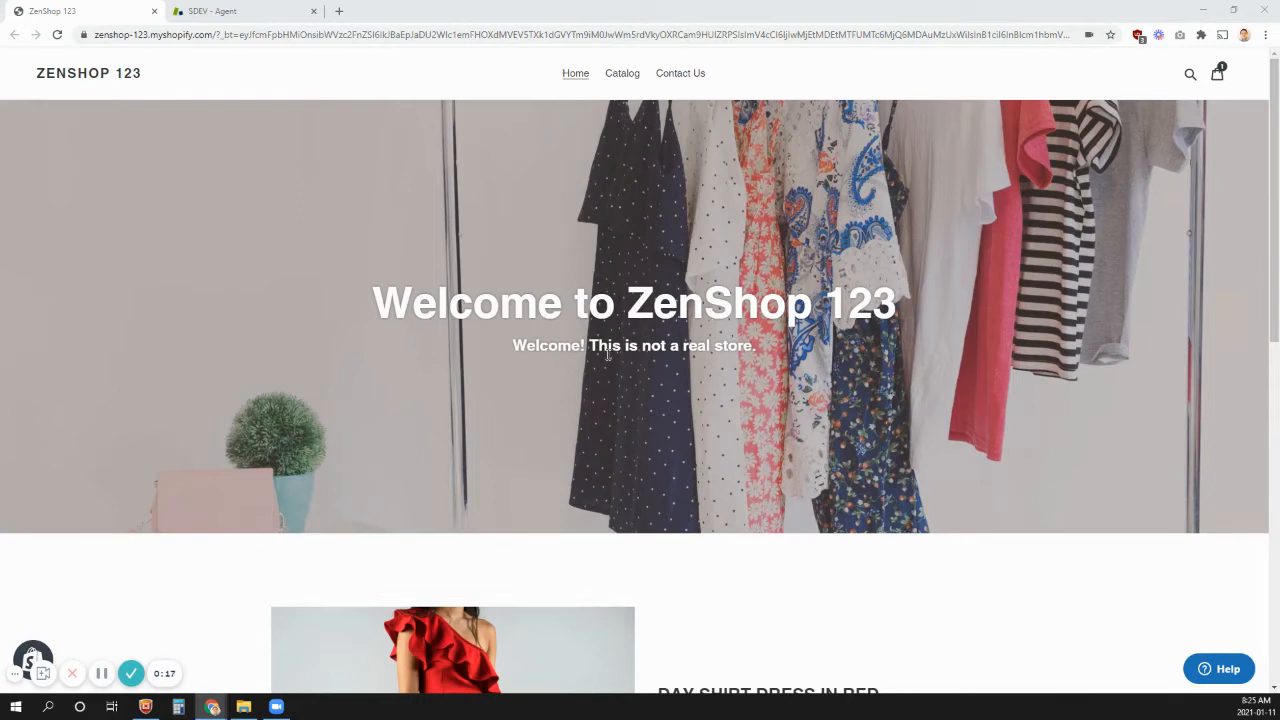
- Look over the ZenShop 123 home page, including the featured red dress and the Featured Collection
{"action": "scroll", "coordinate": [607, 355], "scroll_direction": "down", "scroll_amount": 2}
{"action": "scroll", "coordinate": [607, 354], "scroll_direction": "up", "scroll_amount": 2}
{"action": "scroll", "coordinate": [593, 351], "scroll_direction": "down", "scroll_amount": 4}
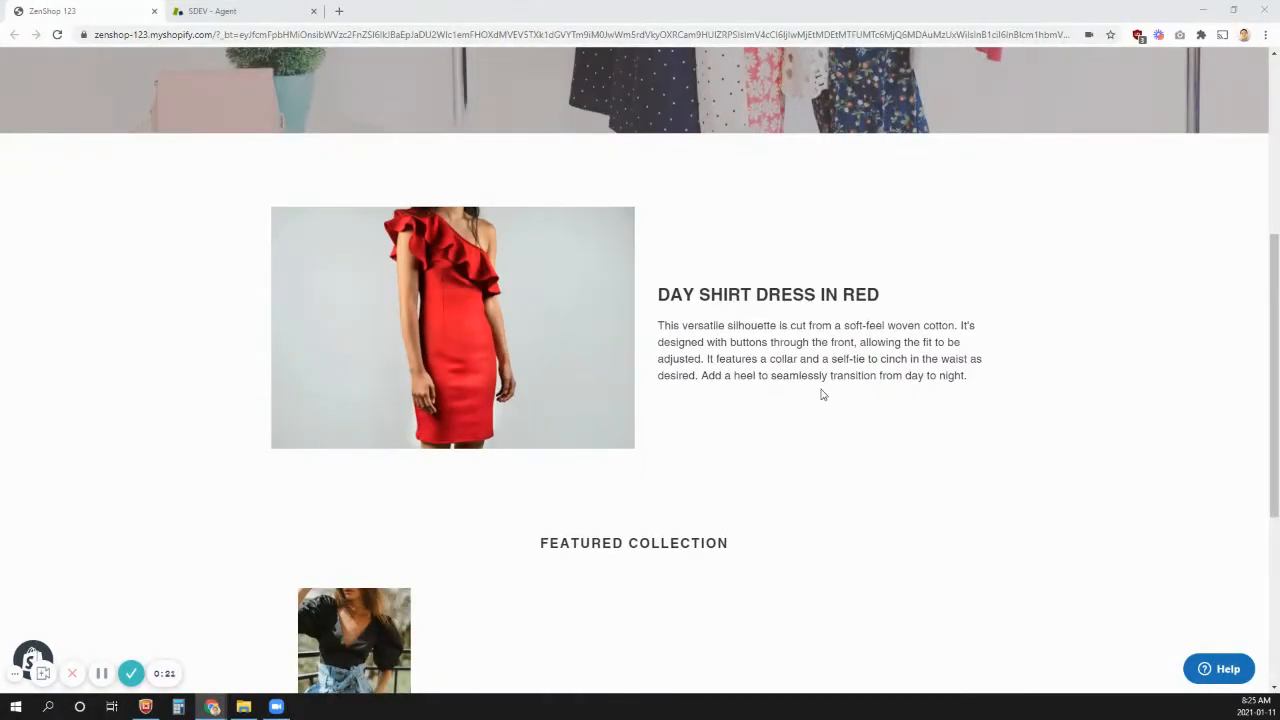
{"action": "scroll", "coordinate": [469, 394], "scroll_direction": "down", "scroll_amount": 3}
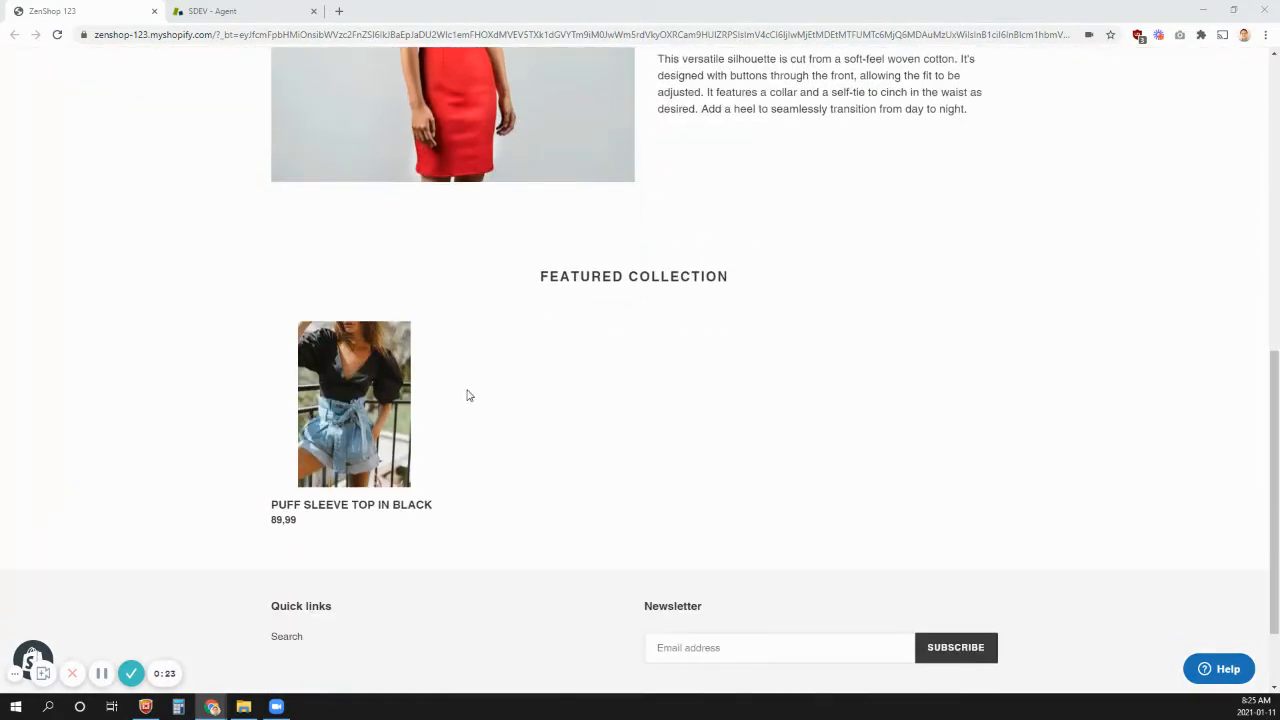
{"action": "scroll", "coordinate": [651, 543], "scroll_direction": "up", "scroll_amount": 7}
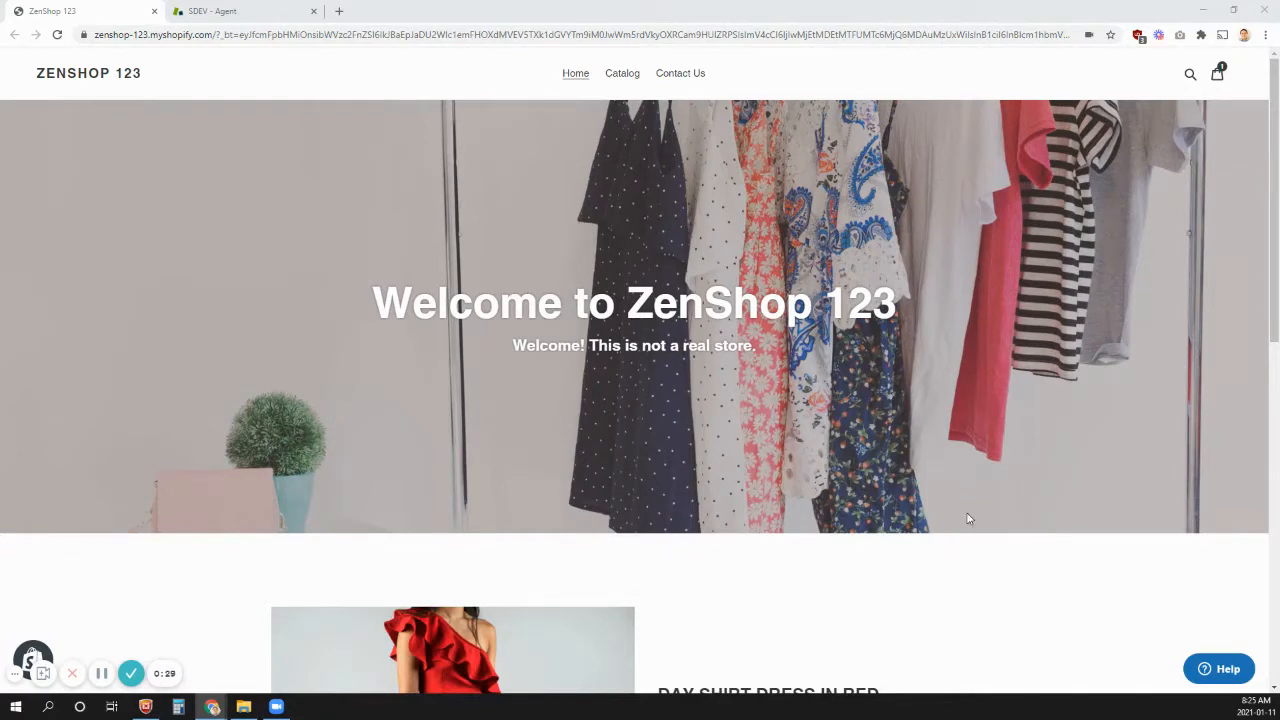
- Open the store's Help widget to view its support search
{"action": "left_click", "coordinate": [1228, 672]}
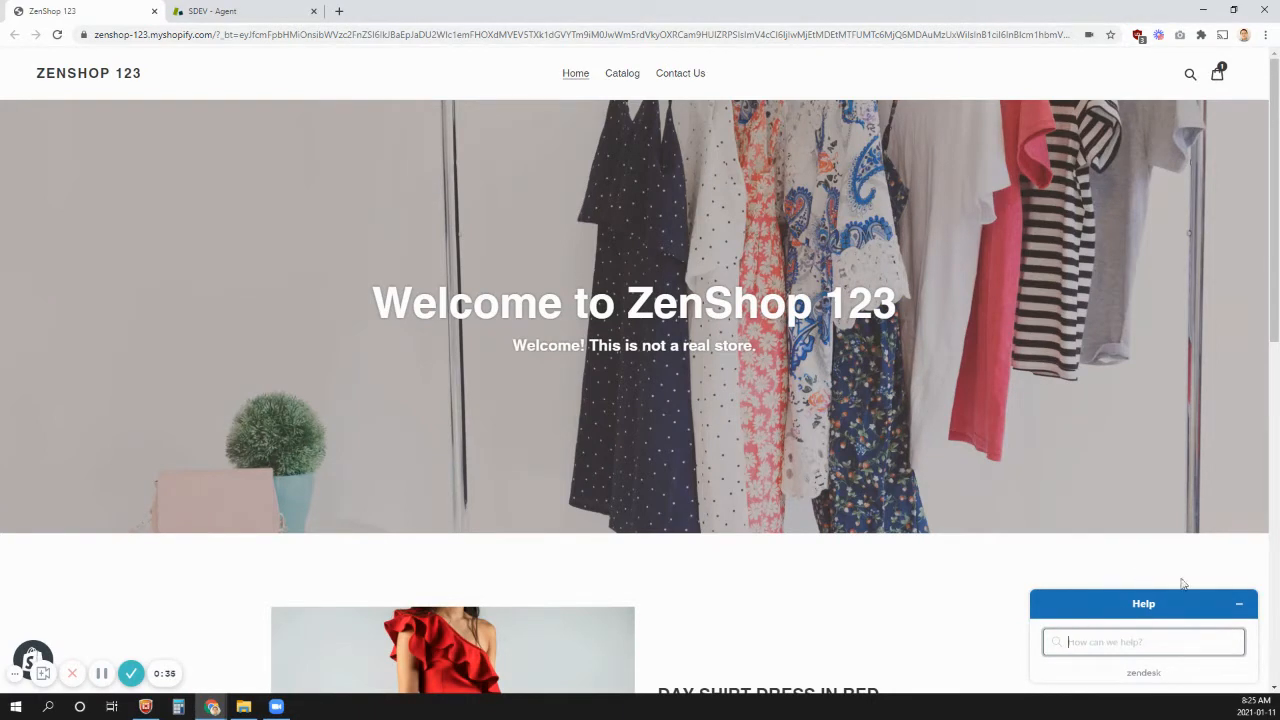
{"action": "left_click", "coordinate": [1239, 604]}
{"action": "left_click", "coordinate": [1195, 668]}
{"action": "left_click", "coordinate": [907, 545]}
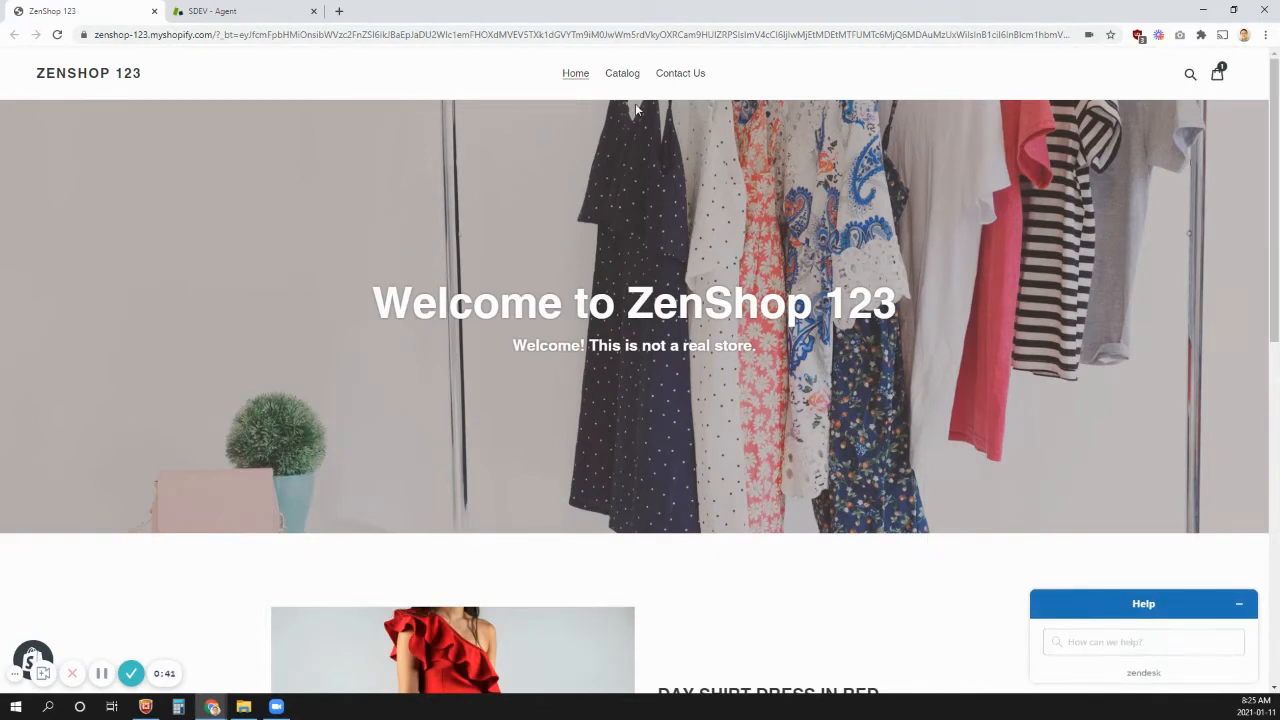
- Open the store's Contact Us page and look over the contact form
{"action": "left_click", "coordinate": [679, 79]}
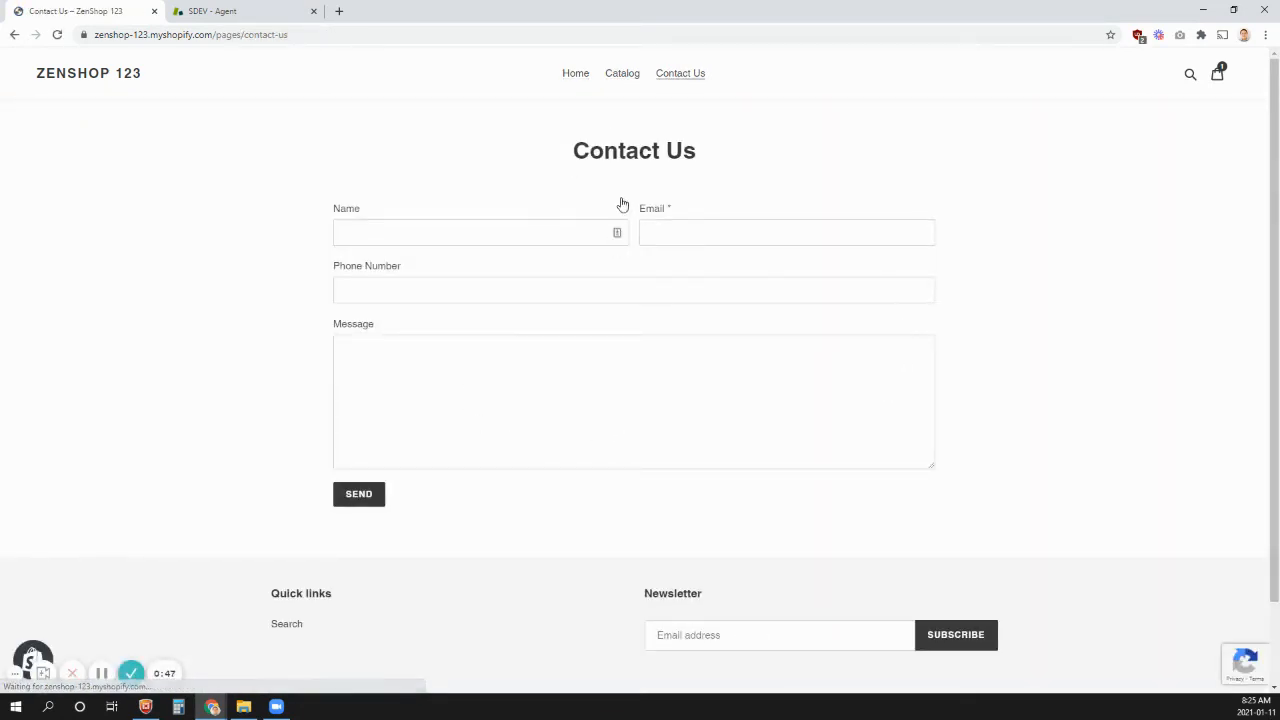
{"action": "left_click_drag", "start_coordinate": [574, 155], "coordinate": [699, 162]}
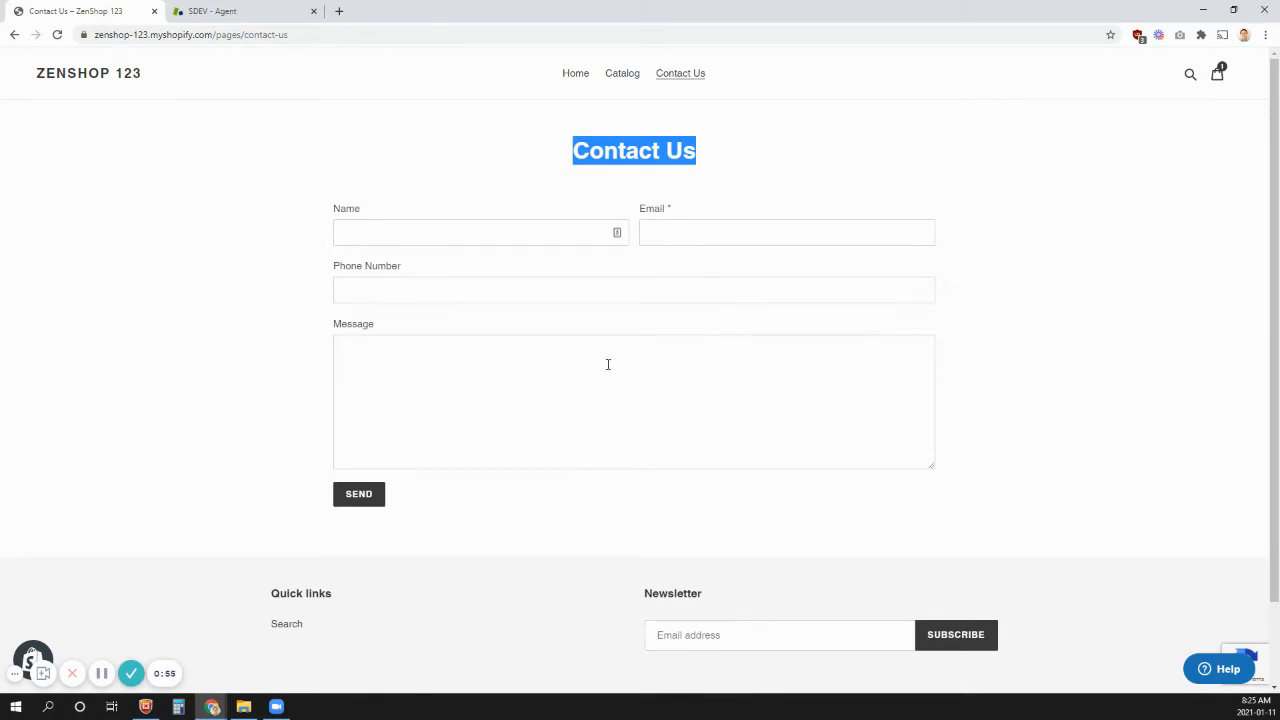
{"action": "scroll", "coordinate": [607, 364], "scroll_direction": "down", "scroll_amount": 1}
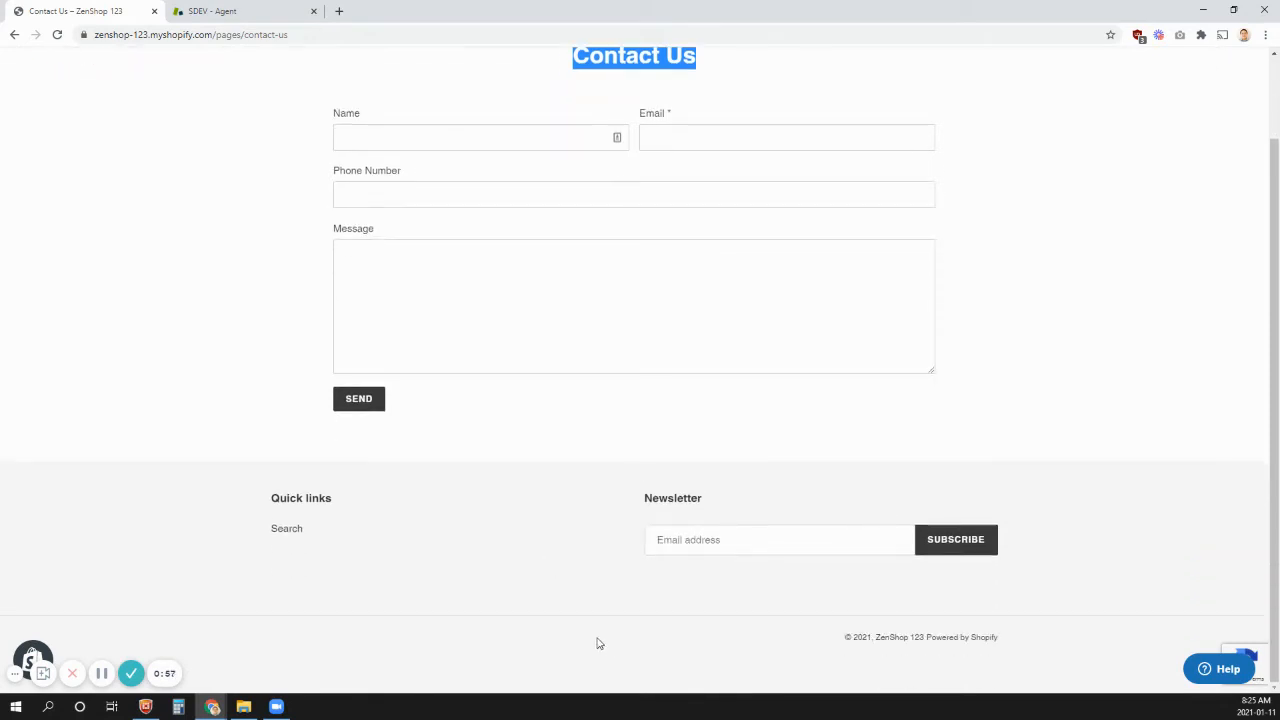
{"action": "scroll", "coordinate": [598, 643], "scroll_direction": "up", "scroll_amount": 1}
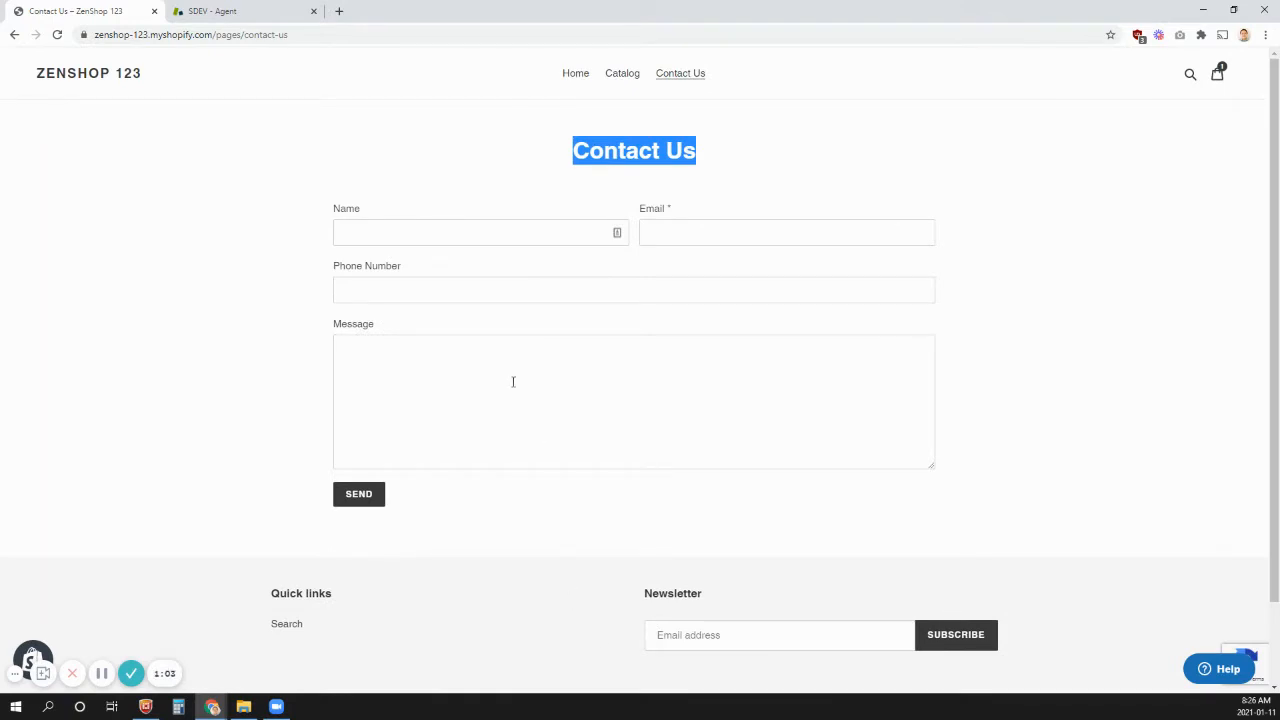
- Fill in the customer's full name and email address in the contact form
{"action": "left_click", "coordinate": [432, 235]}
{"action": "type", "text": "Jane Doe"}
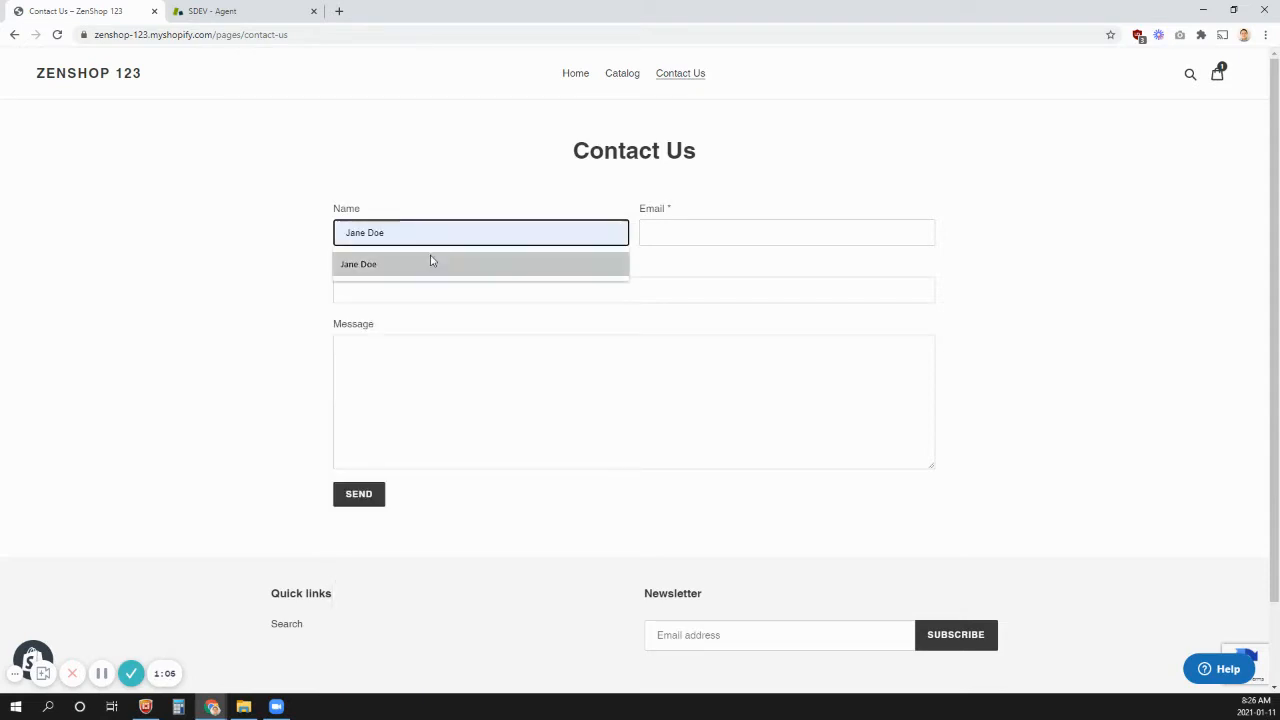
{"action": "left_click", "coordinate": [431, 264]}
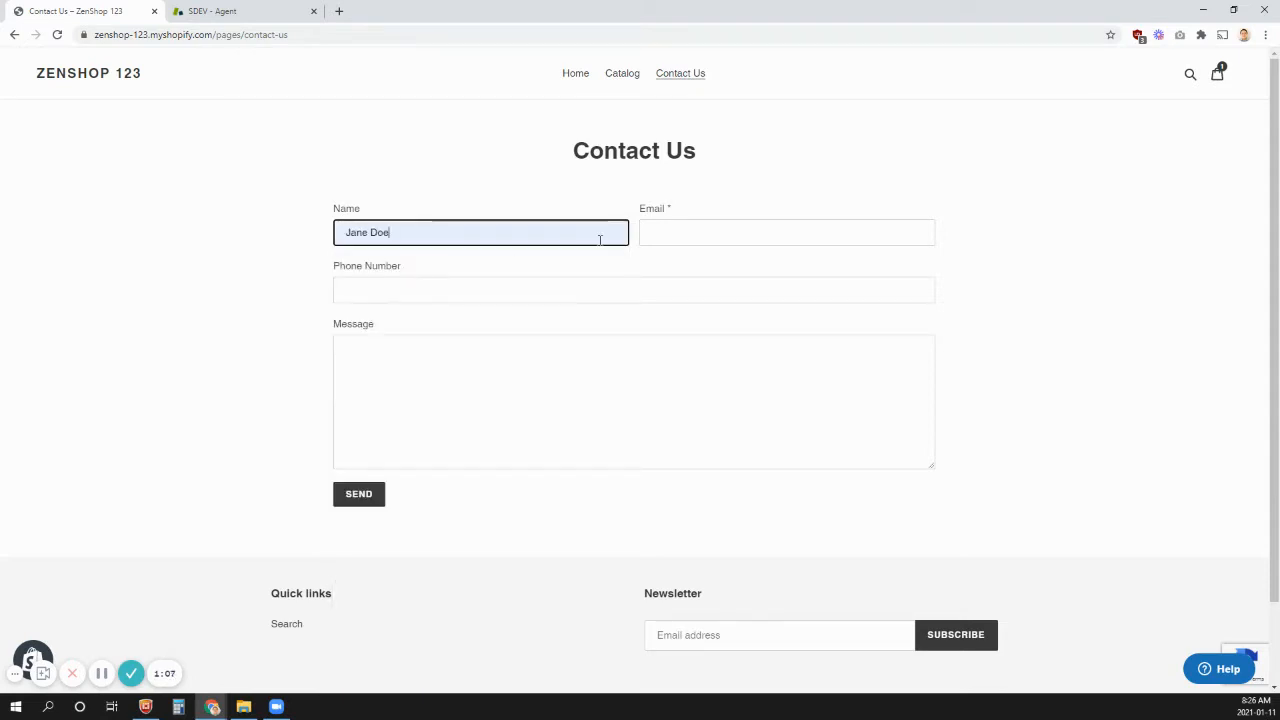
{"action": "left_click", "coordinate": [716, 228]}
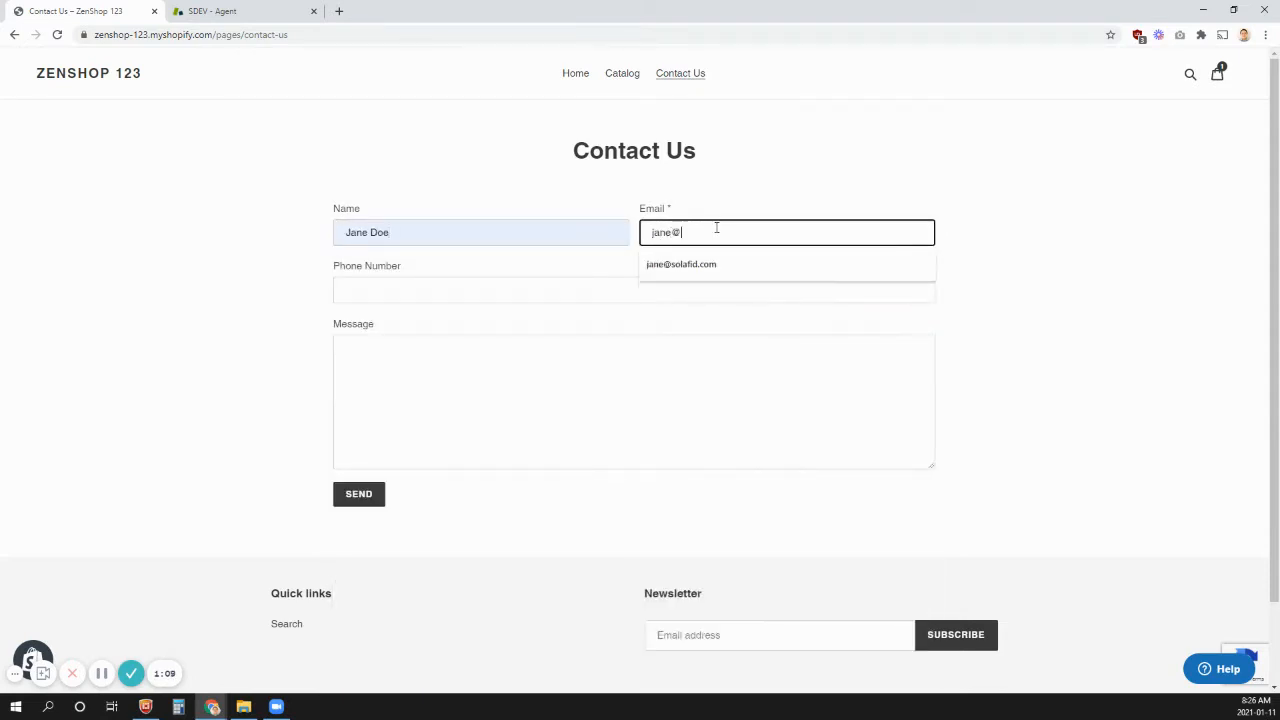
- Begin the contact form message with the greeting "Hi there," followed by a blank line
{"action": "left_click", "coordinate": [523, 366]}
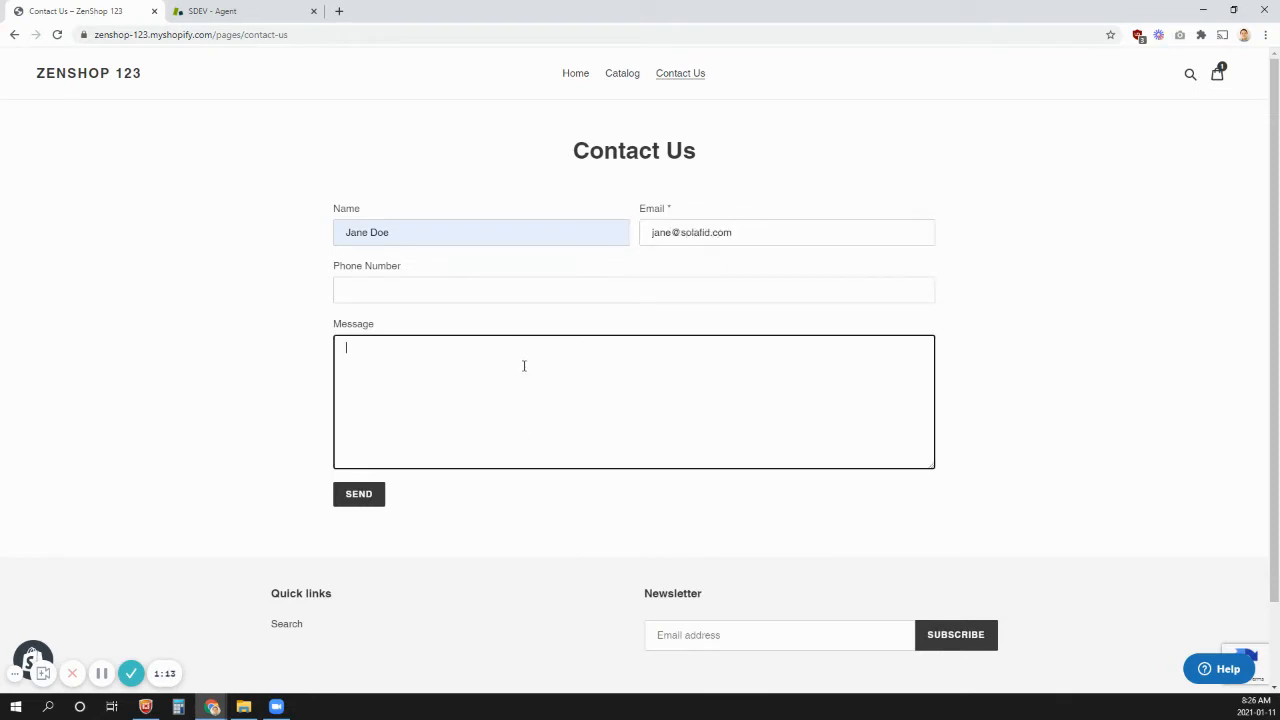
{"action": "type", "text": "Hi there,"}
{"action": "key", "text": "Return"}
{"action": "key", "text": "Return"}
- Write "I want to know where my order is?", state the order number, and sign off with "Thanks," and the customer's first name
{"action": "type", "text": "I want to know eh"}
{"action": "key", "text": "BackSpace"}
{"action": "key", "text": "BackSpace"}
{"action": "type", "text": "where my order i"}
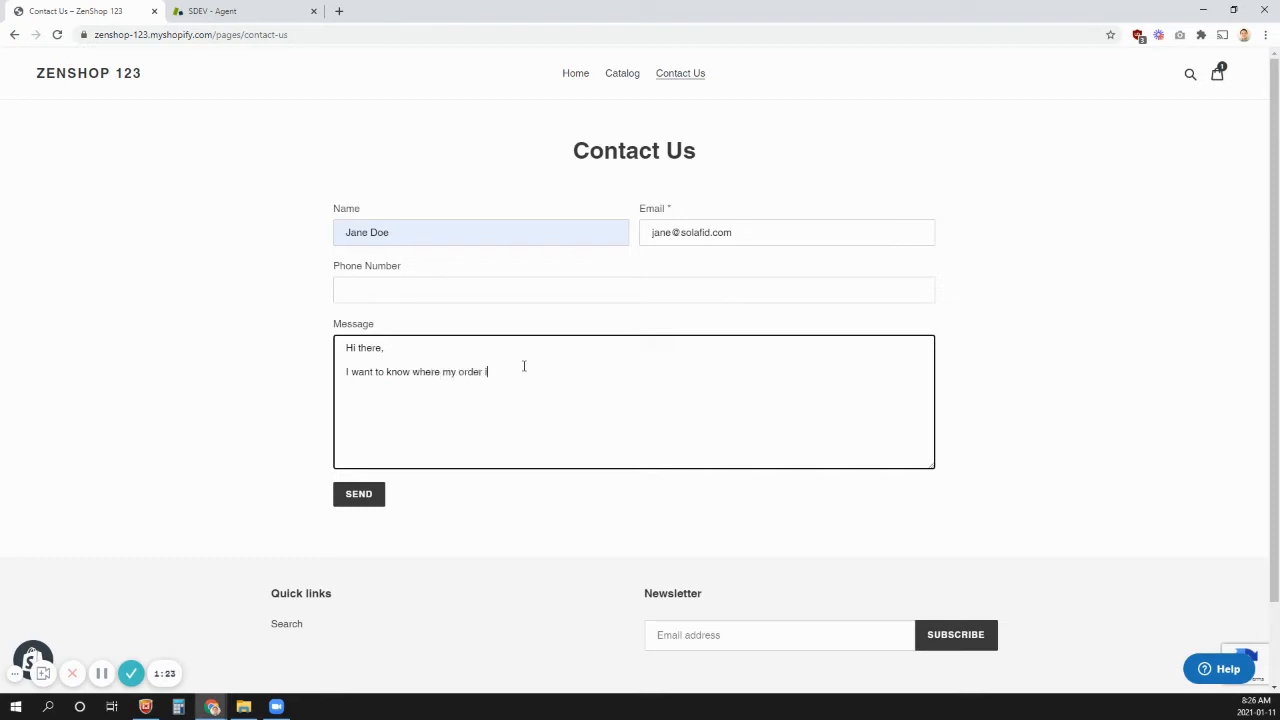
{"action": "type", "text": "s? The order number is"}
{"action": "type", "text": " 123"}
{"action": "type", "text": "45.  "}
{"action": "type", "text": "Thanks,"}
{"action": "key", "text": "Return"}
{"action": "type", "text": "Jane"}
- Send the contact form, complete the "I'm not a robot" check, and read the confirmation
{"action": "left_click", "coordinate": [359, 500]}
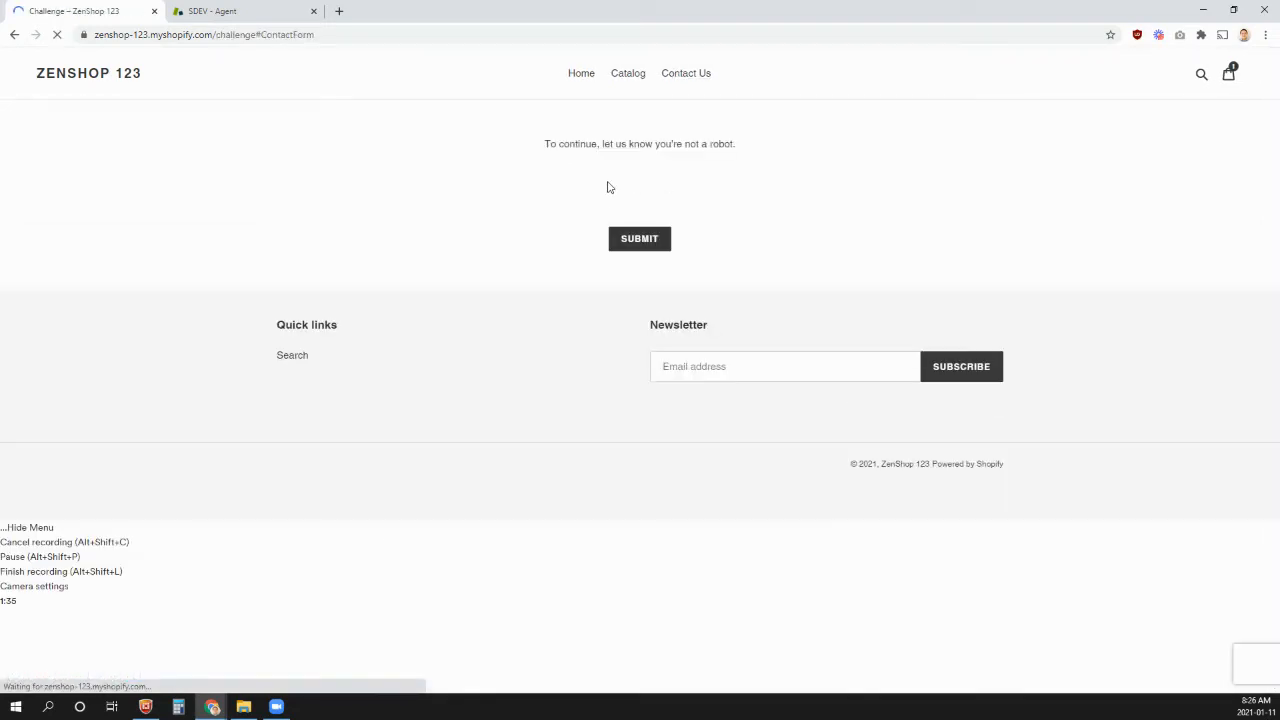
{"action": "left_click", "coordinate": [600, 190]}
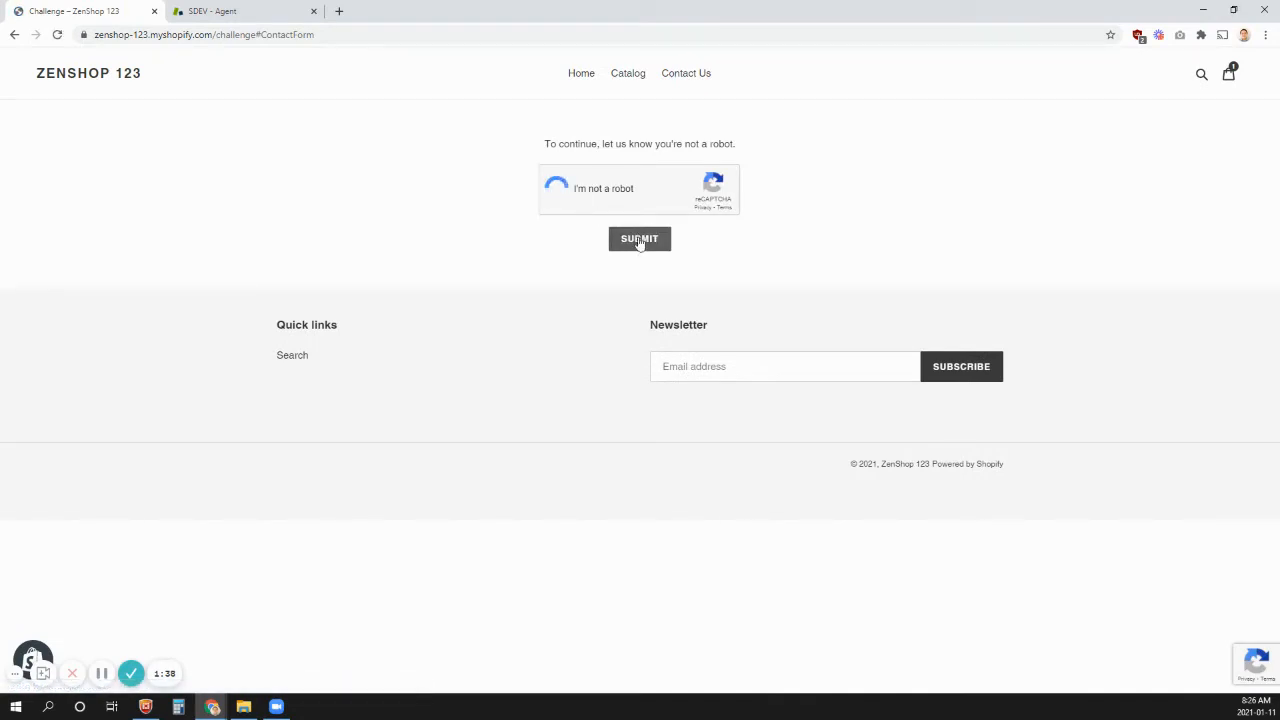
{"action": "left_click", "coordinate": [639, 240]}
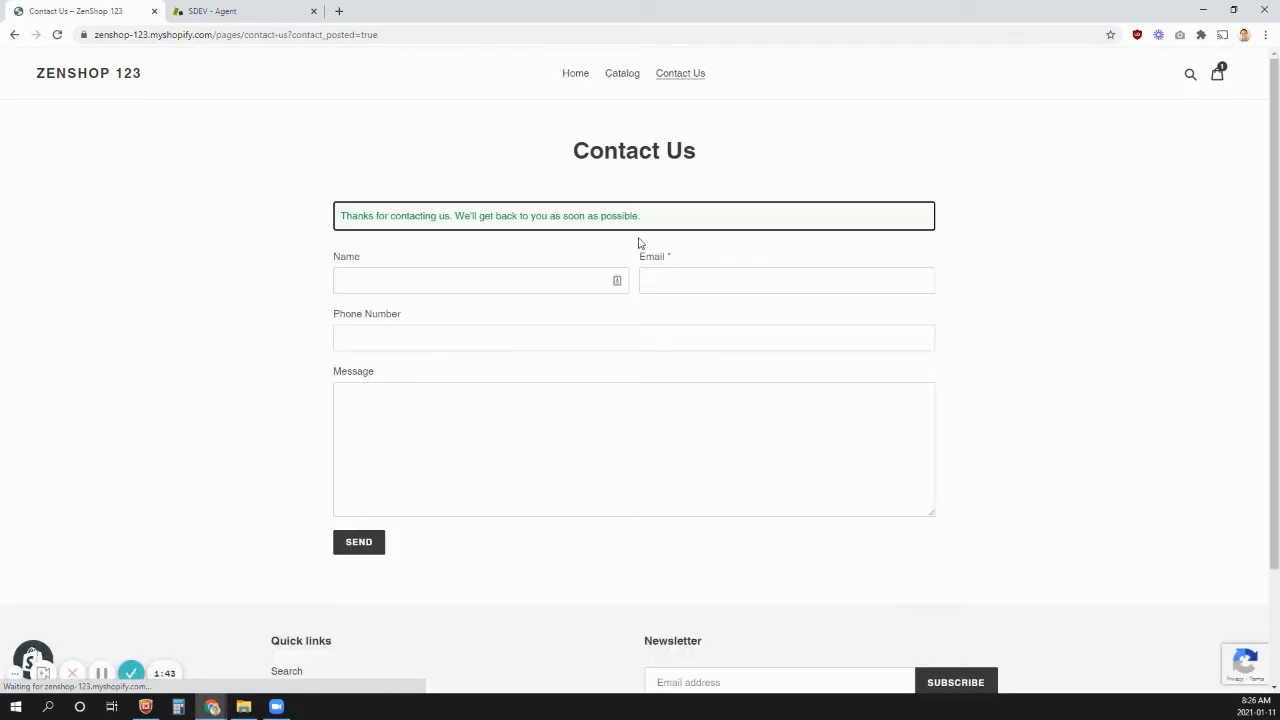
{"action": "left_click_drag", "start_coordinate": [341, 216], "coordinate": [634, 211]}
{"action": "left_click", "coordinate": [355, 92]}
- Switch to Zendesk, view the home dashboard, and open the Unassigned tickets view
{"action": "left_click", "coordinate": [240, 11]}
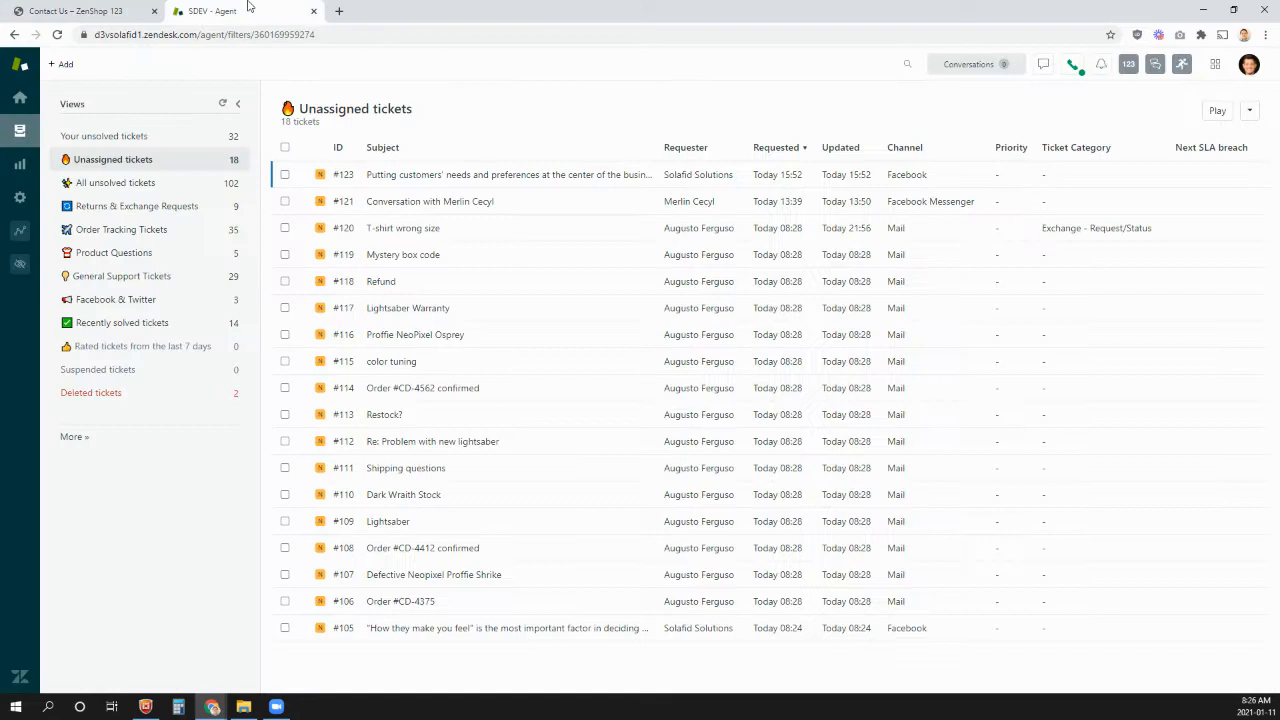
{"action": "left_click", "coordinate": [19, 99]}
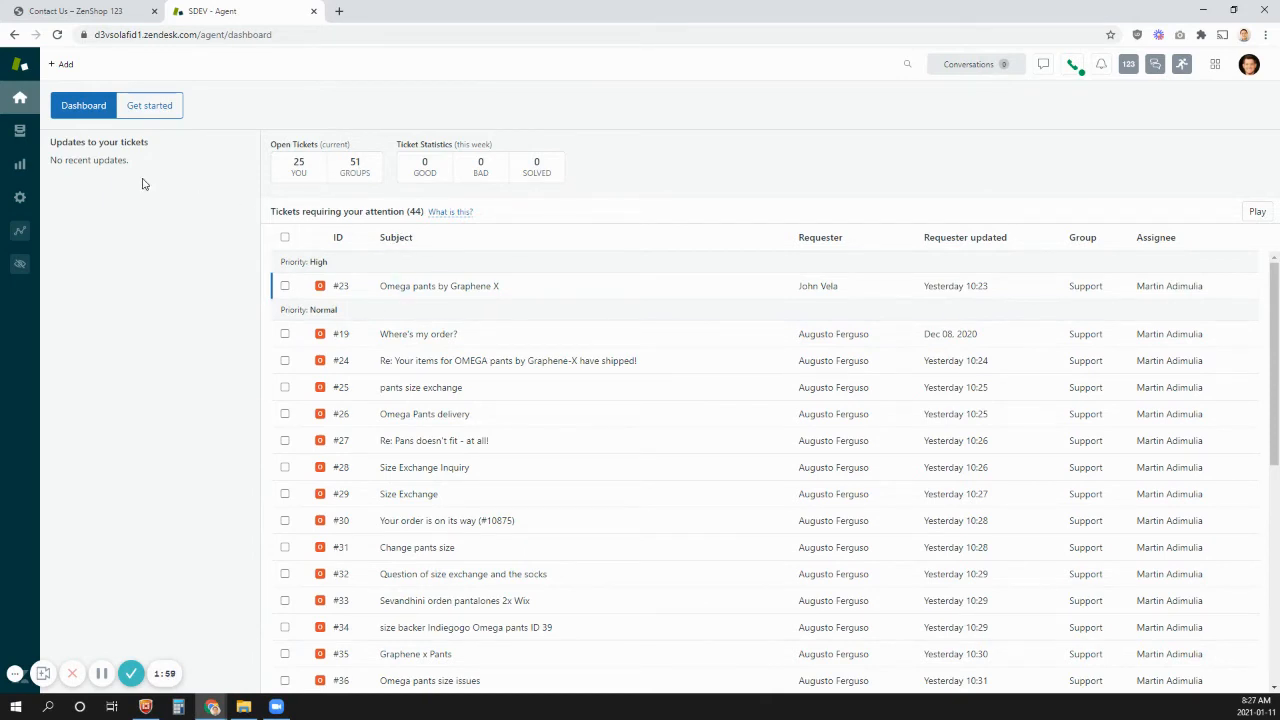
{"action": "left_click", "coordinate": [20, 131]}
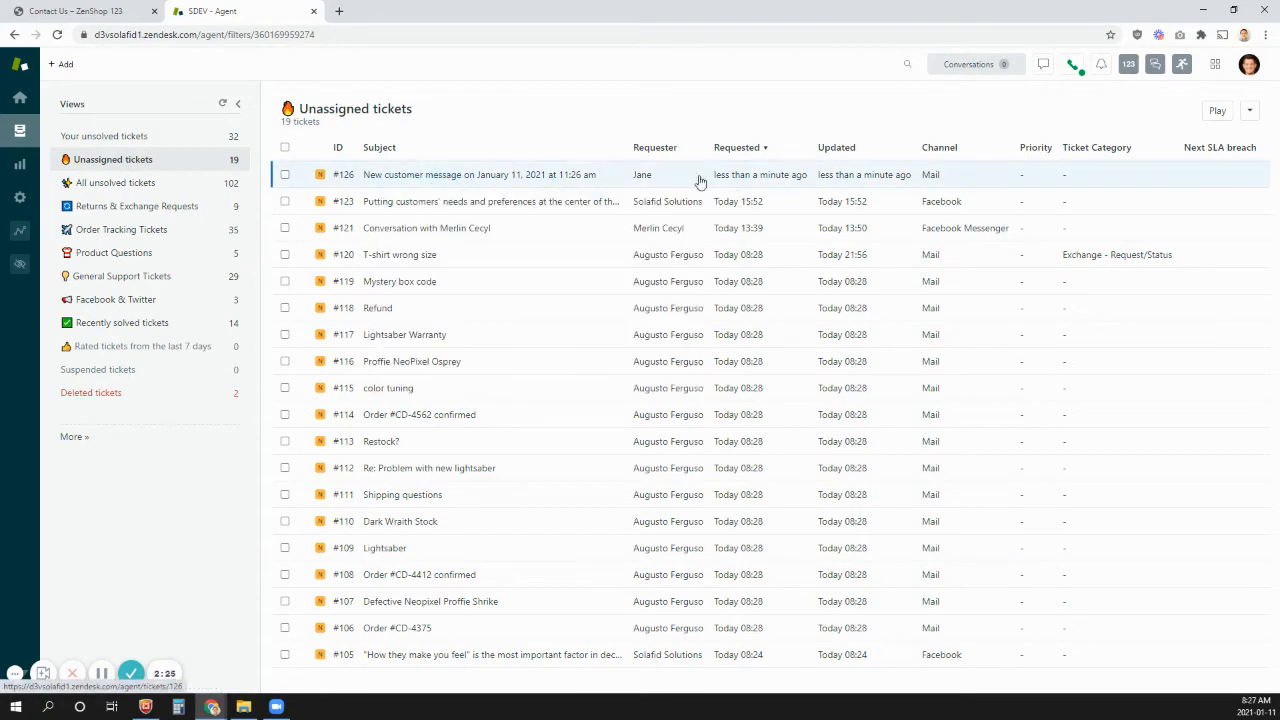
- Open the new customer message ticket from the contact form and examine its message, requester field and reply area
{"action": "left_click", "coordinate": [505, 182]}
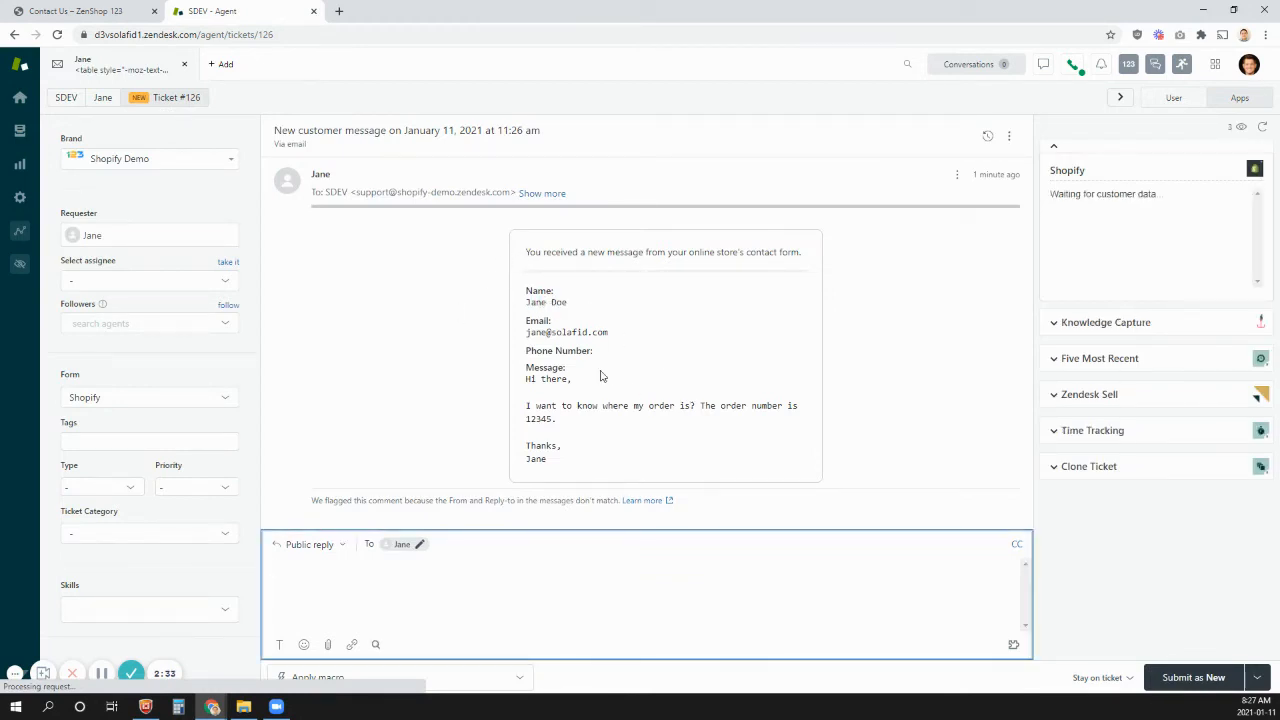
{"action": "left_click_drag", "start_coordinate": [530, 406], "coordinate": [573, 441]}
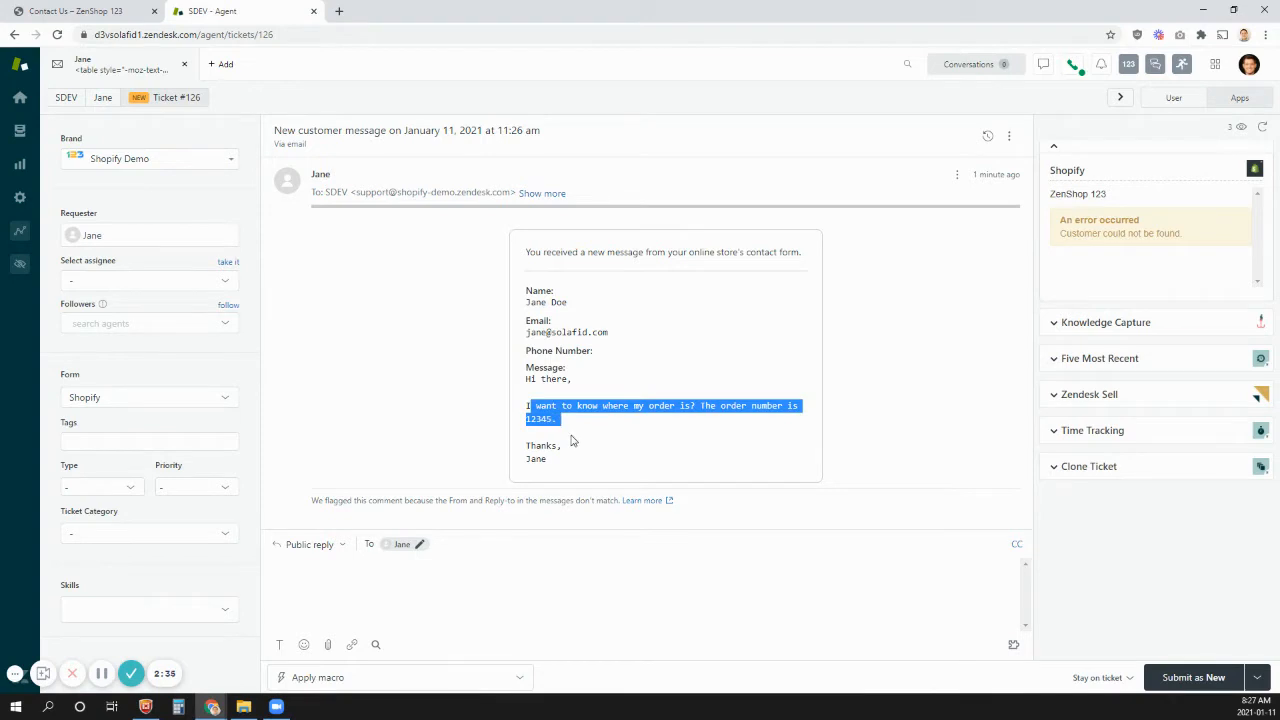
{"action": "left_click", "coordinate": [573, 441]}
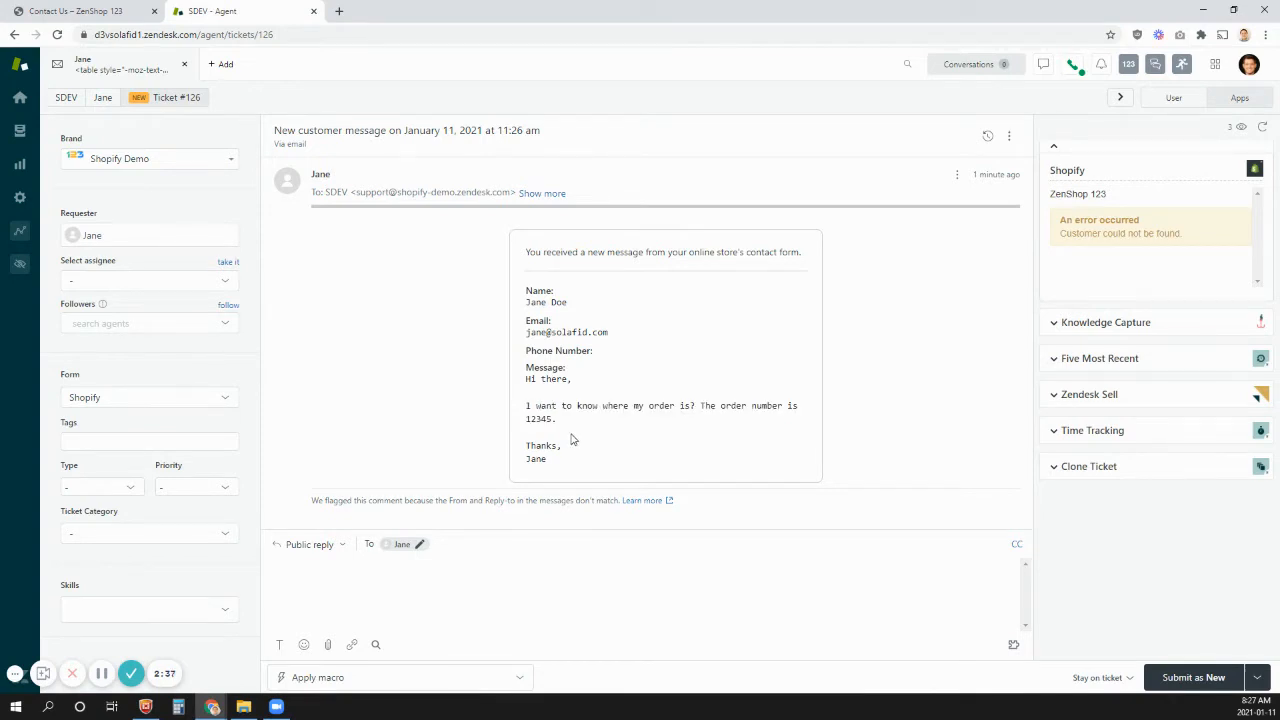
{"action": "left_click", "coordinate": [509, 598]}
{"action": "left_click", "coordinate": [128, 236]}
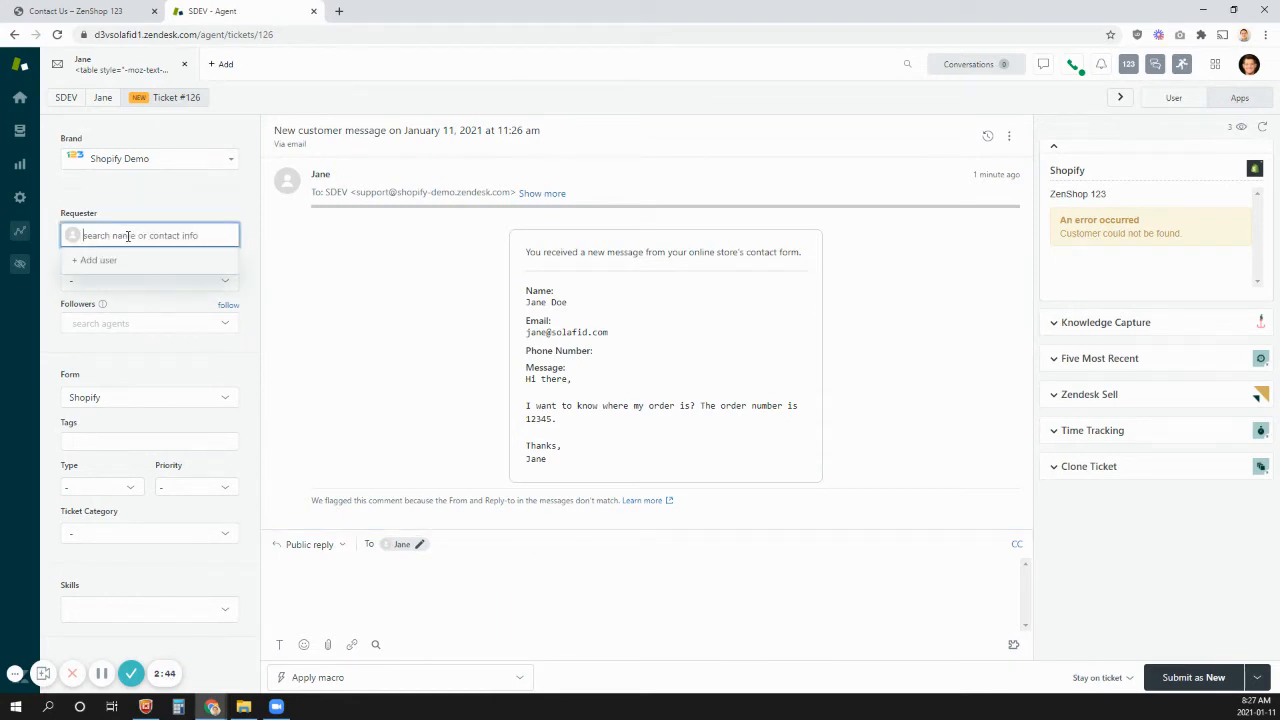
{"action": "left_click", "coordinate": [339, 276]}
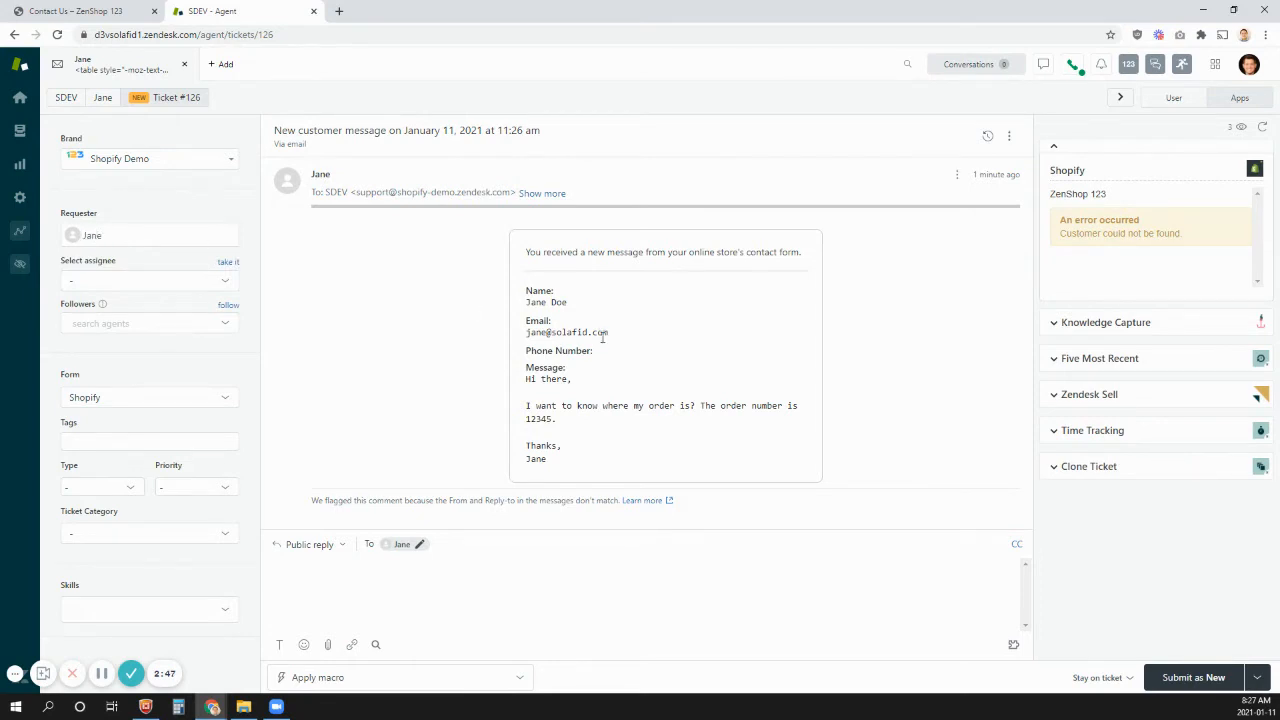
{"action": "left_click", "coordinate": [421, 568]}
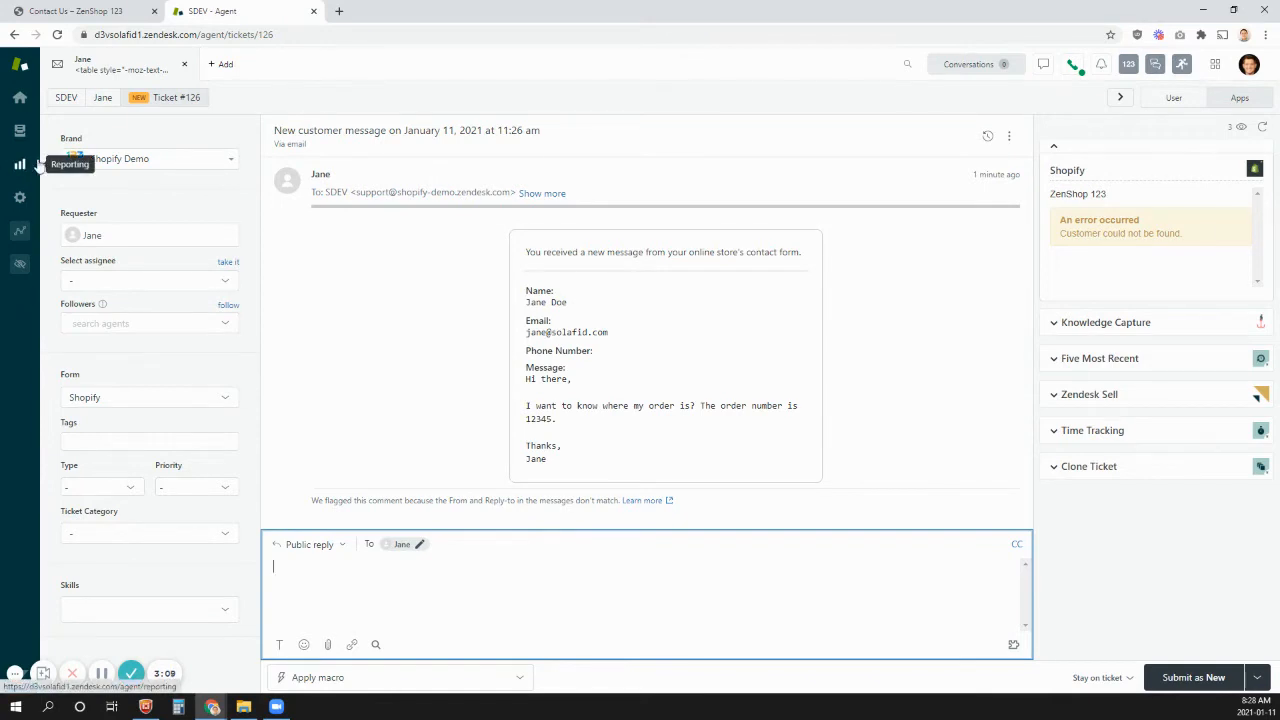
- Browse the Unassigned, Returns & Exchange Requests, Order Tracking, Product Questions, Facebook & Twitter and All unsolved ticket views
{"action": "left_click", "coordinate": [20, 135]}
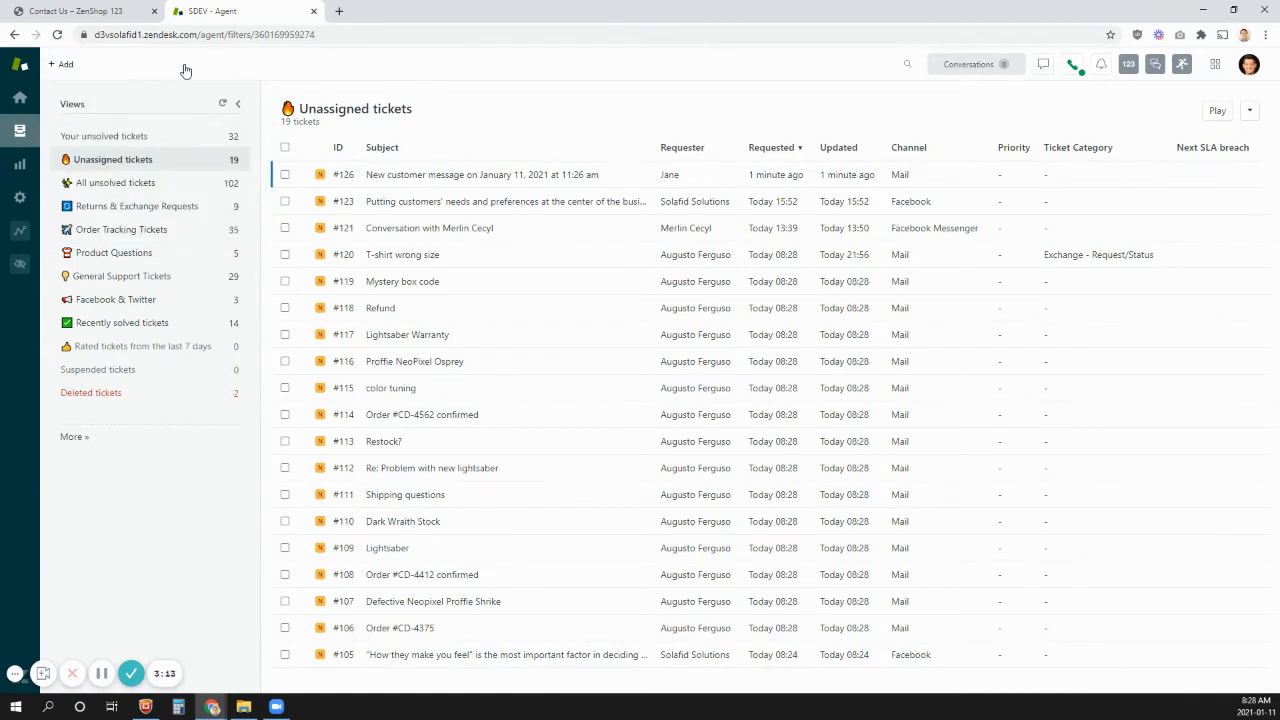
{"action": "left_click", "coordinate": [148, 208]}
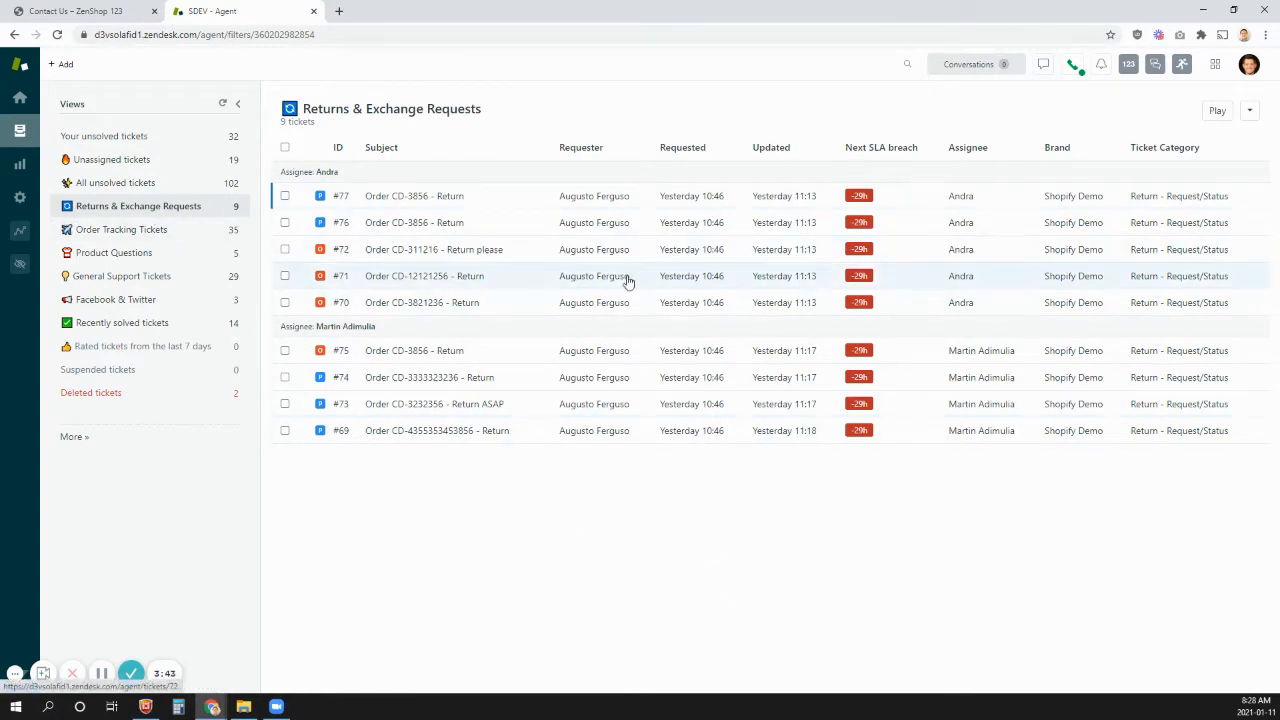
{"action": "left_click", "coordinate": [139, 233]}
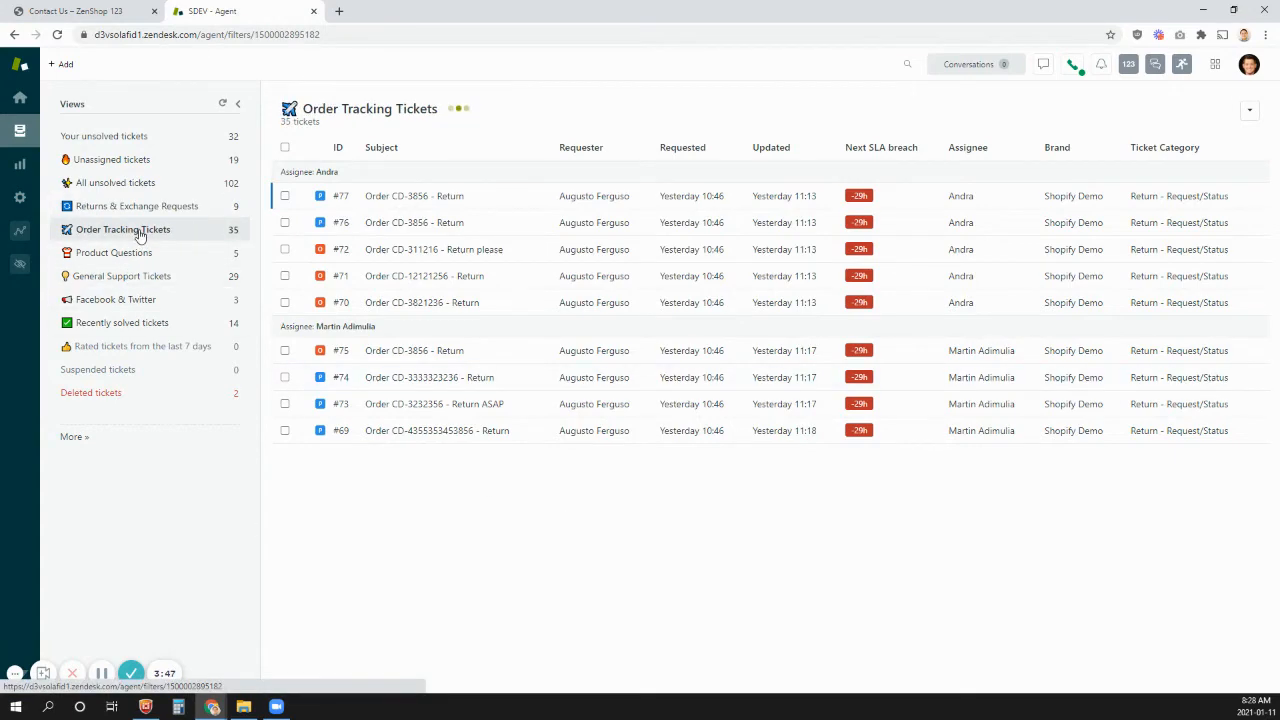
{"action": "left_click", "coordinate": [123, 255]}
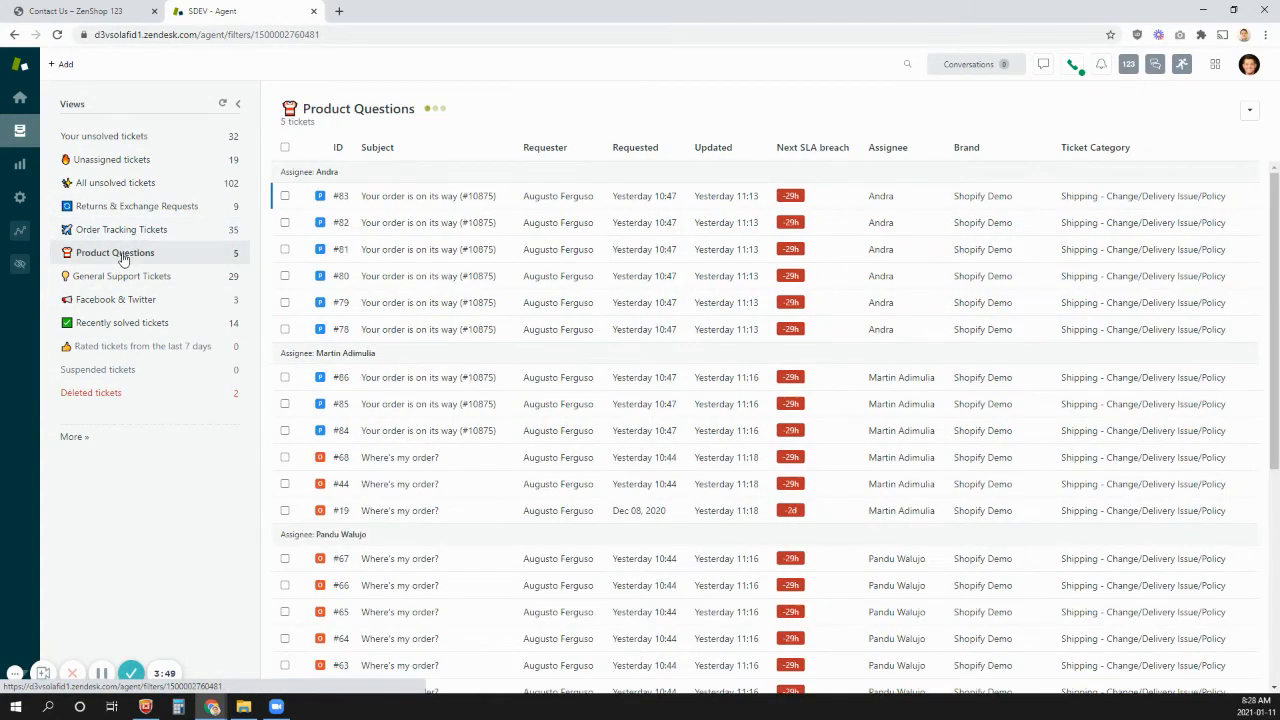
{"action": "left_click", "coordinate": [107, 309]}
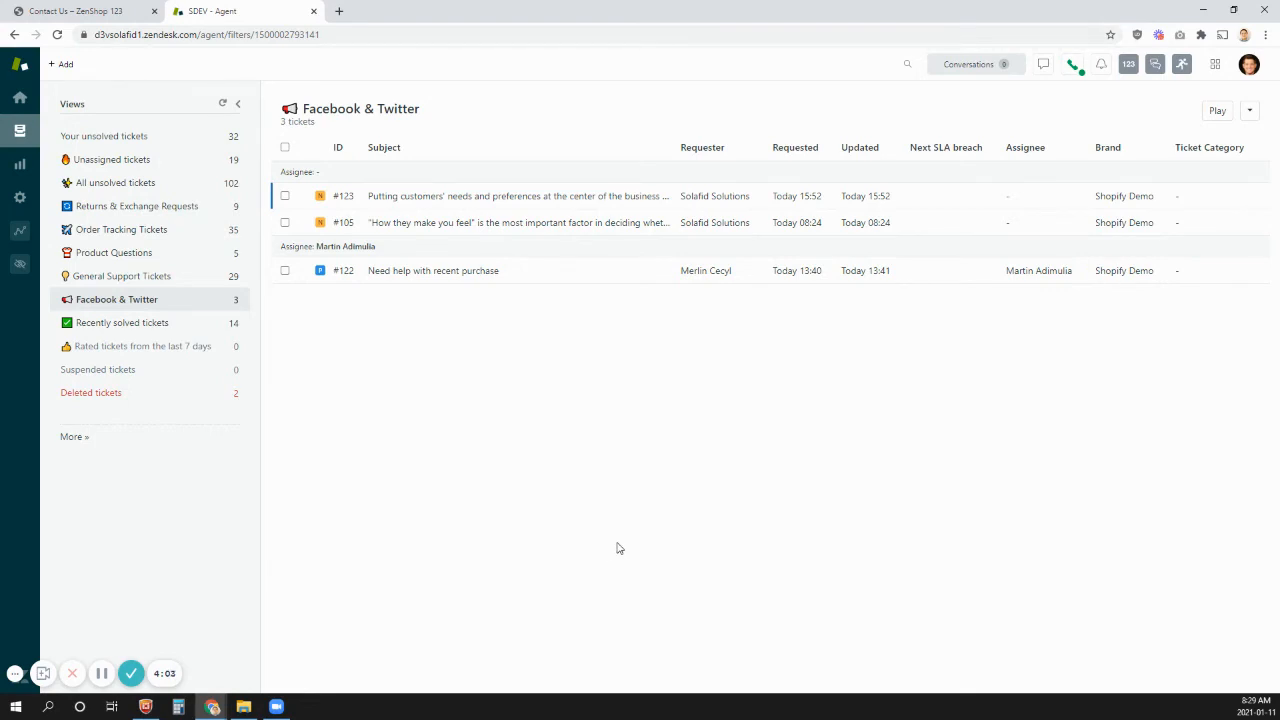
{"action": "left_click", "coordinate": [115, 189]}
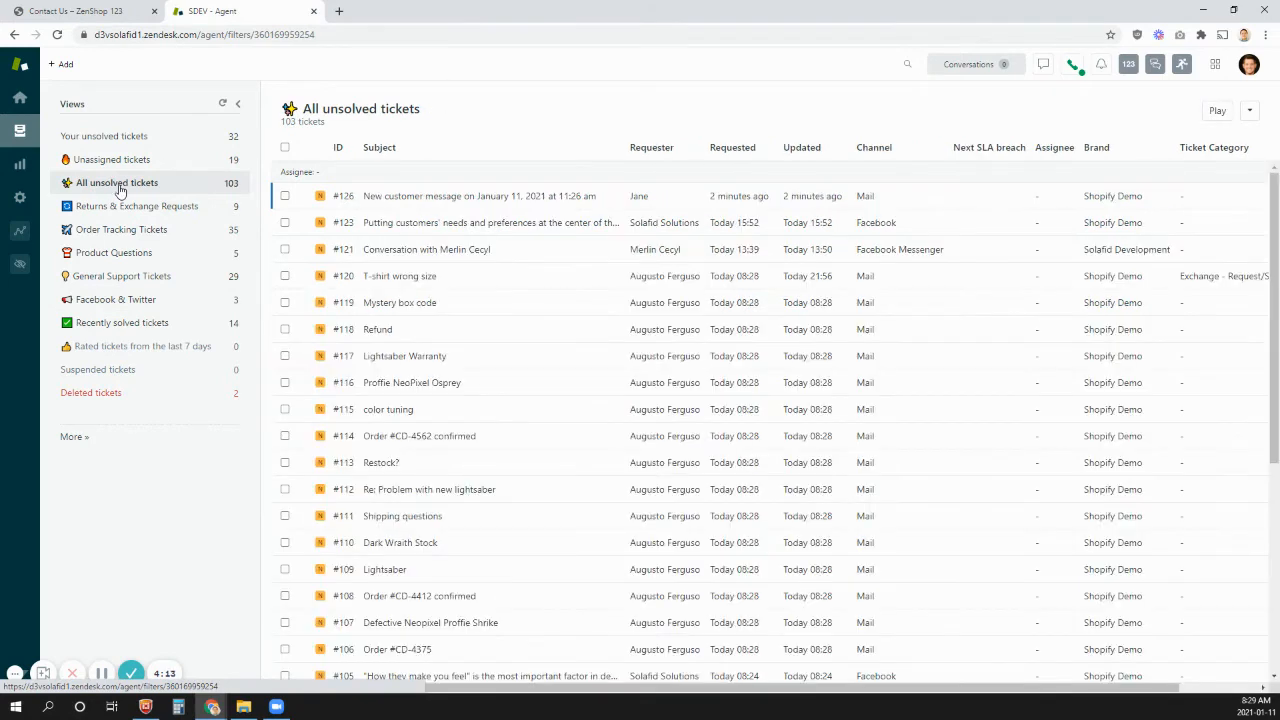
- Open the "T-shirt wrong size" ticket and view the requester's user profile and Shopify order details
{"action": "left_click", "coordinate": [446, 288]}
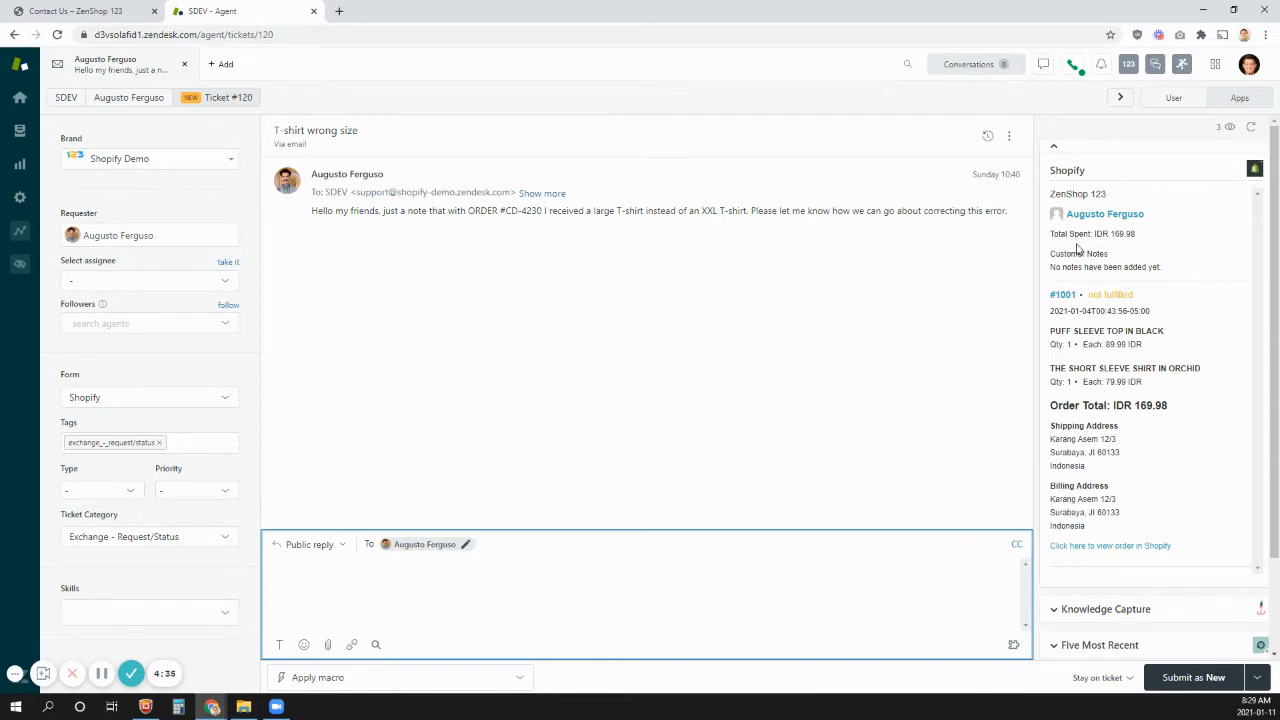
{"action": "left_click", "coordinate": [1170, 99]}
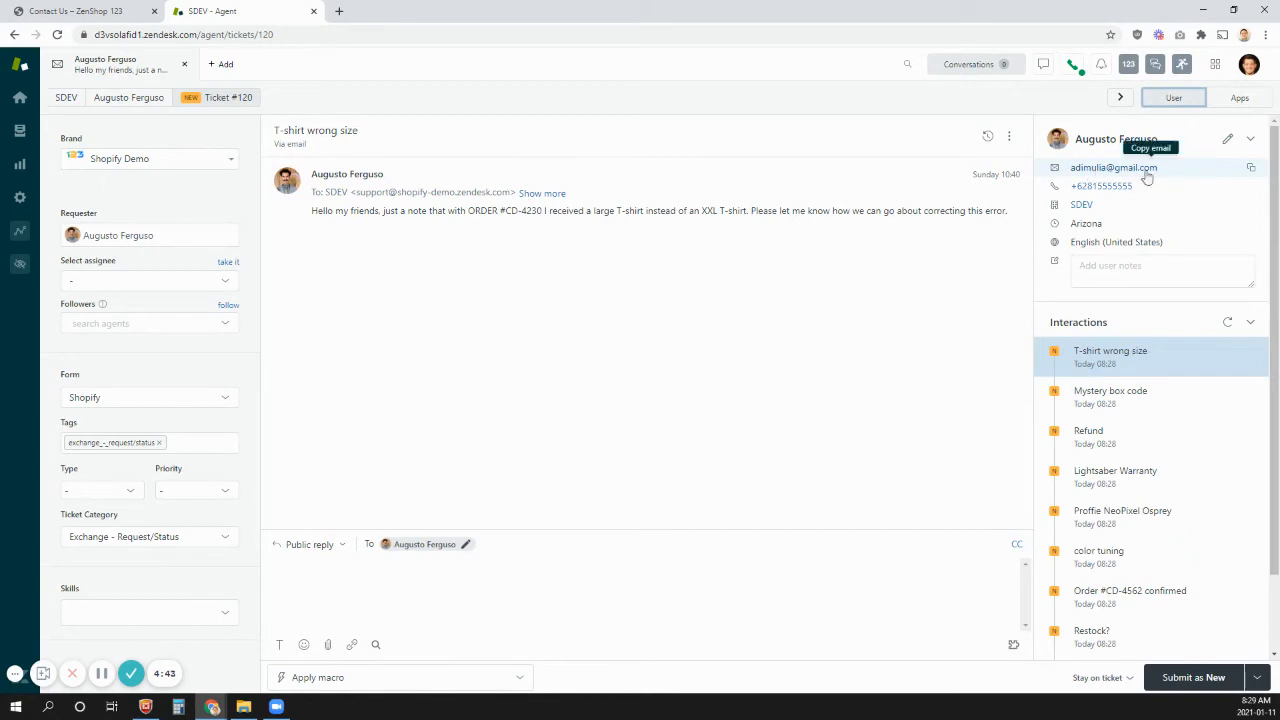
{"action": "left_click", "coordinate": [1236, 103]}
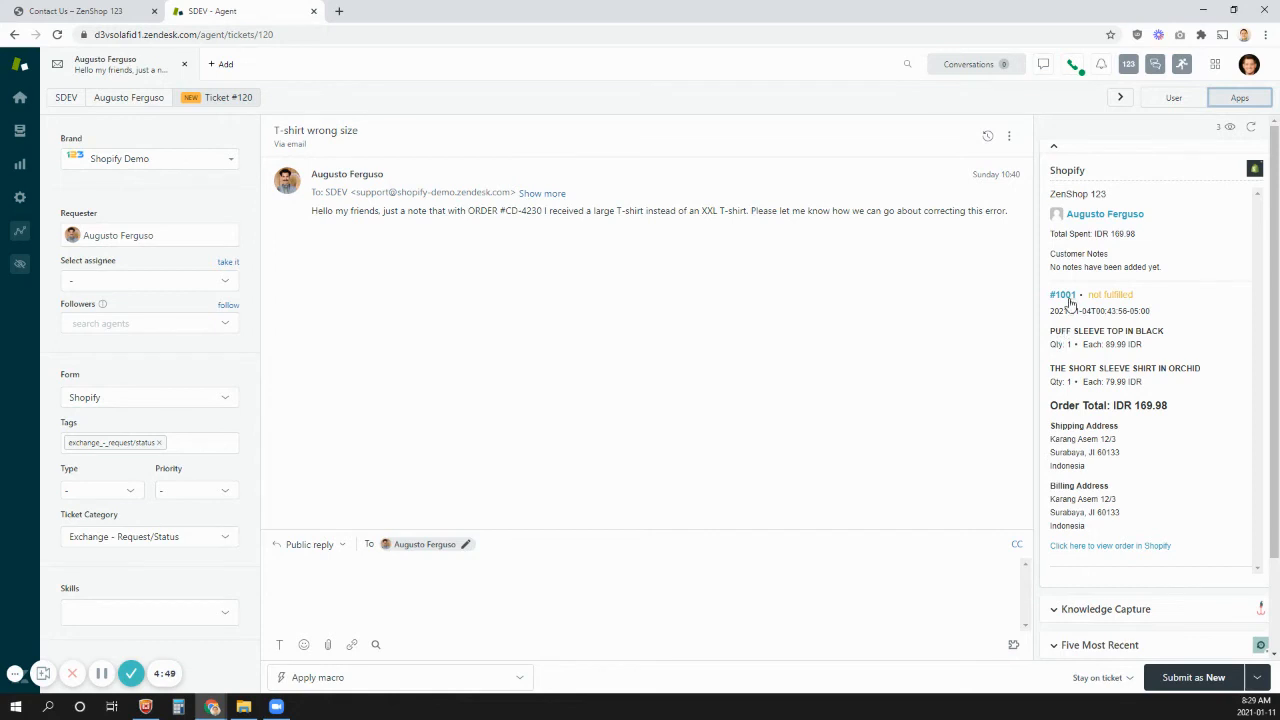
- Examine the ordered items in the requester's Shopify order details and the ticket's public reply area
{"action": "left_click_drag", "start_coordinate": [1060, 330], "coordinate": [1143, 390]}
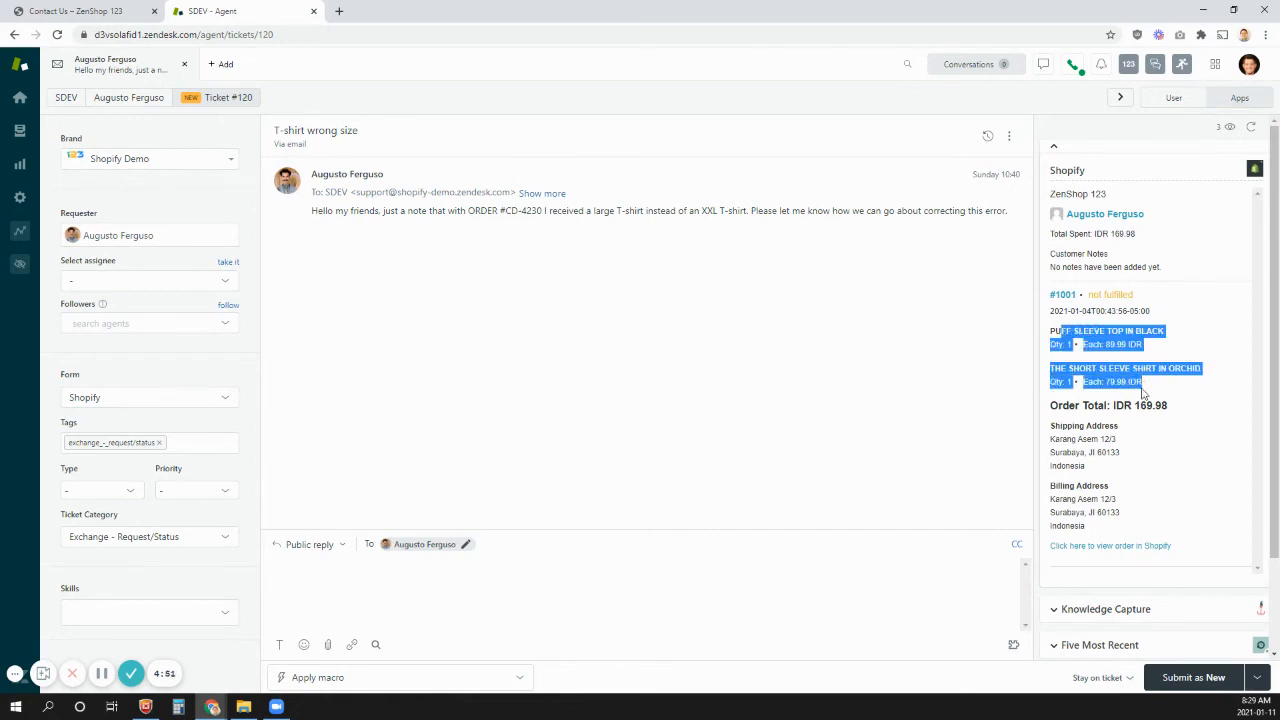
{"action": "left_click", "coordinate": [1143, 390]}
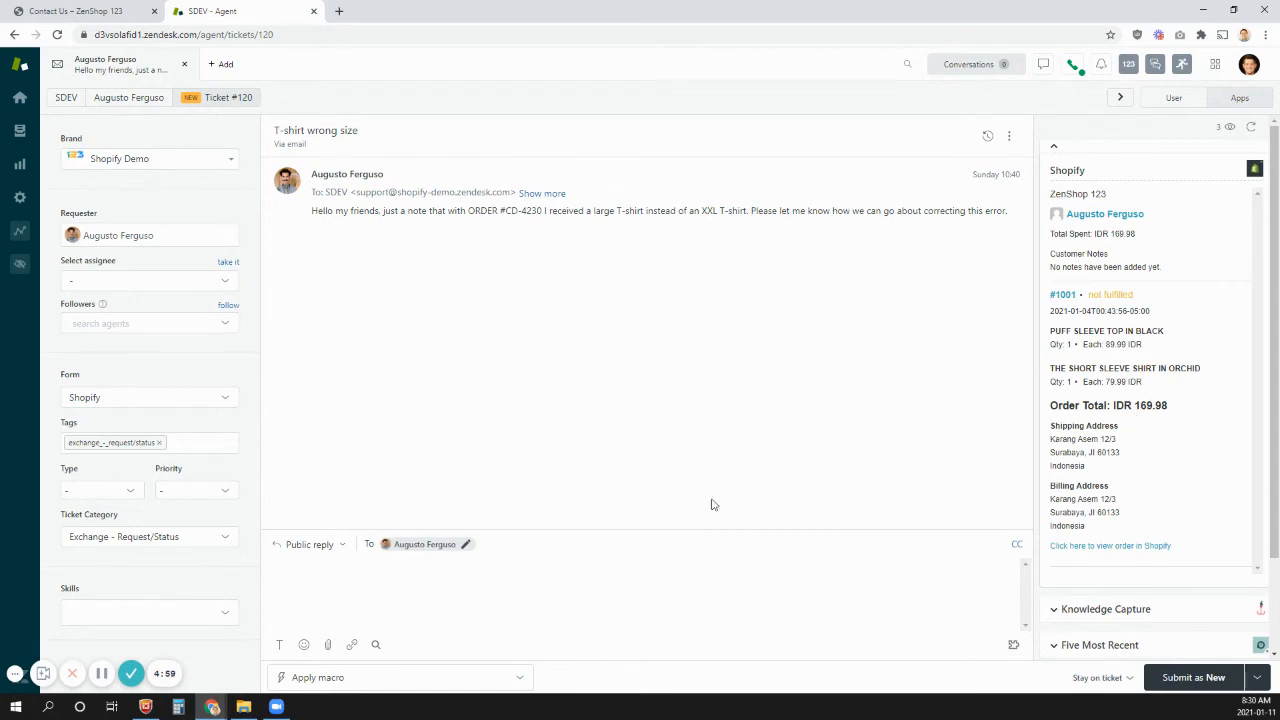
{"action": "left_click", "coordinate": [489, 546]}
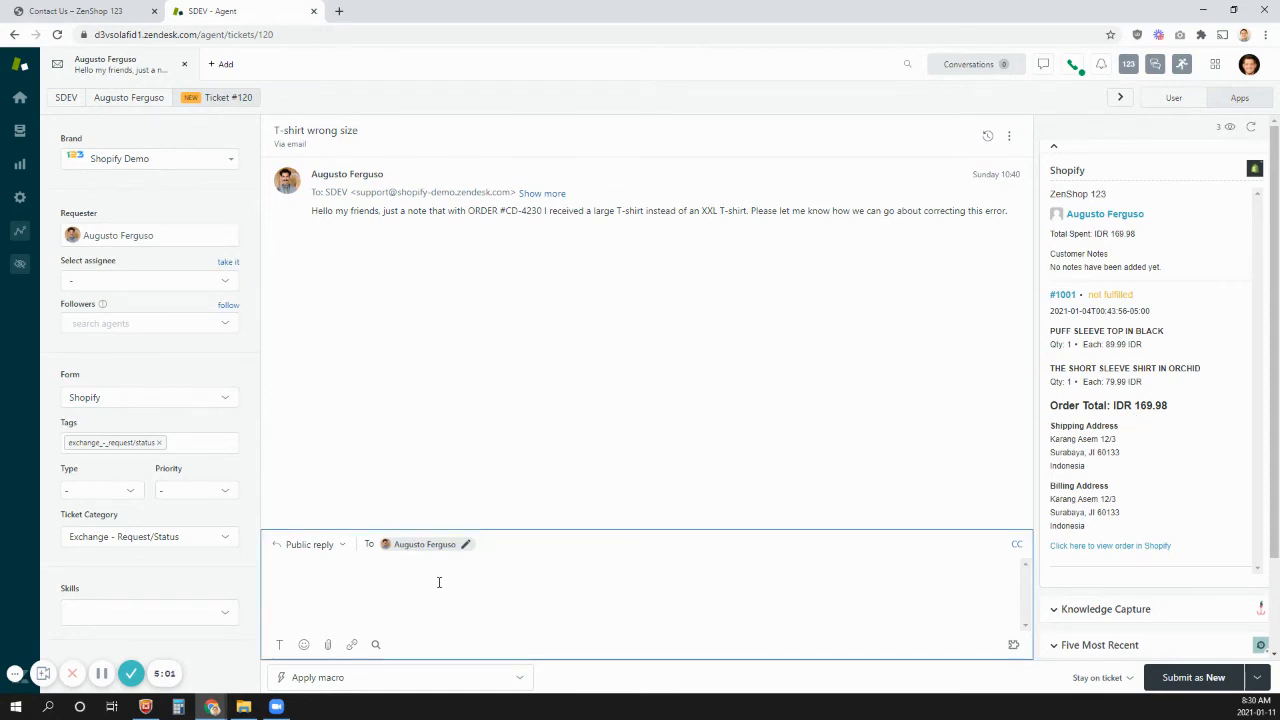
{"action": "left_click", "coordinate": [593, 436]}
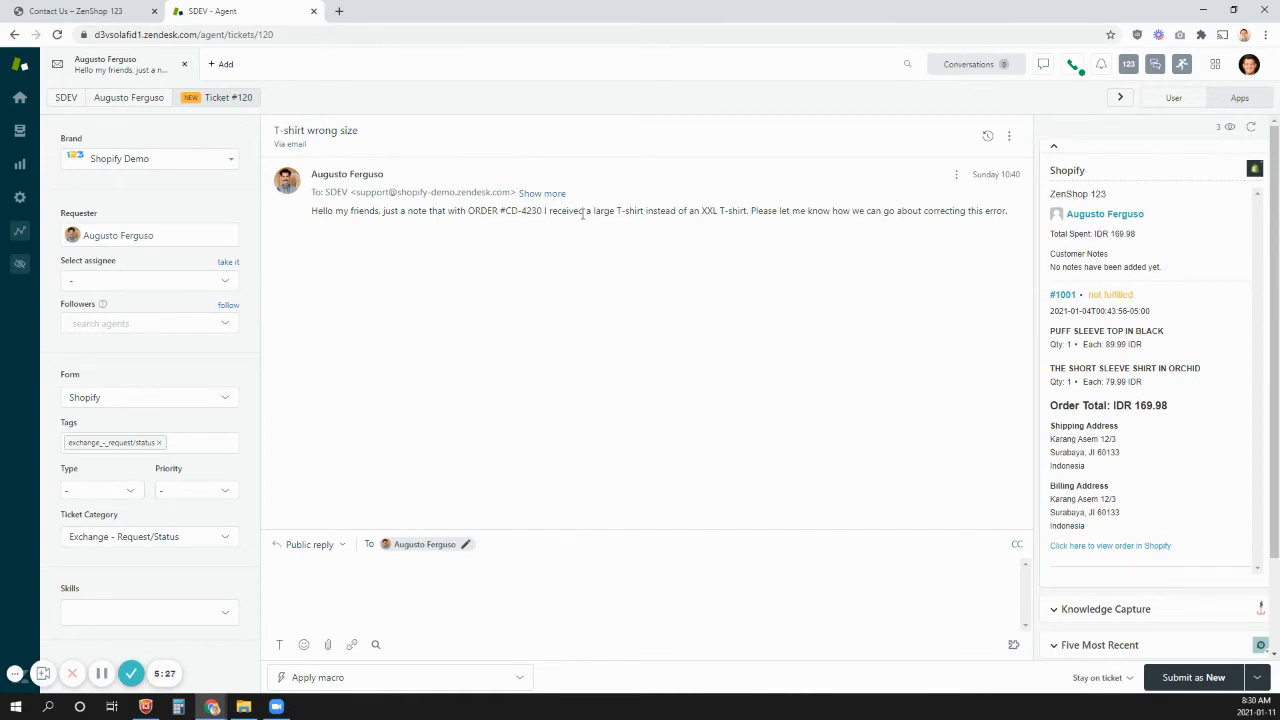
- Look through the Ticket Category options, from Exchange to Subscription and Other, keeping Exchange - Request/Status
{"action": "left_click", "coordinate": [155, 536]}
{"action": "scroll", "coordinate": [182, 389], "scroll_direction": "down", "scroll_amount": 2}
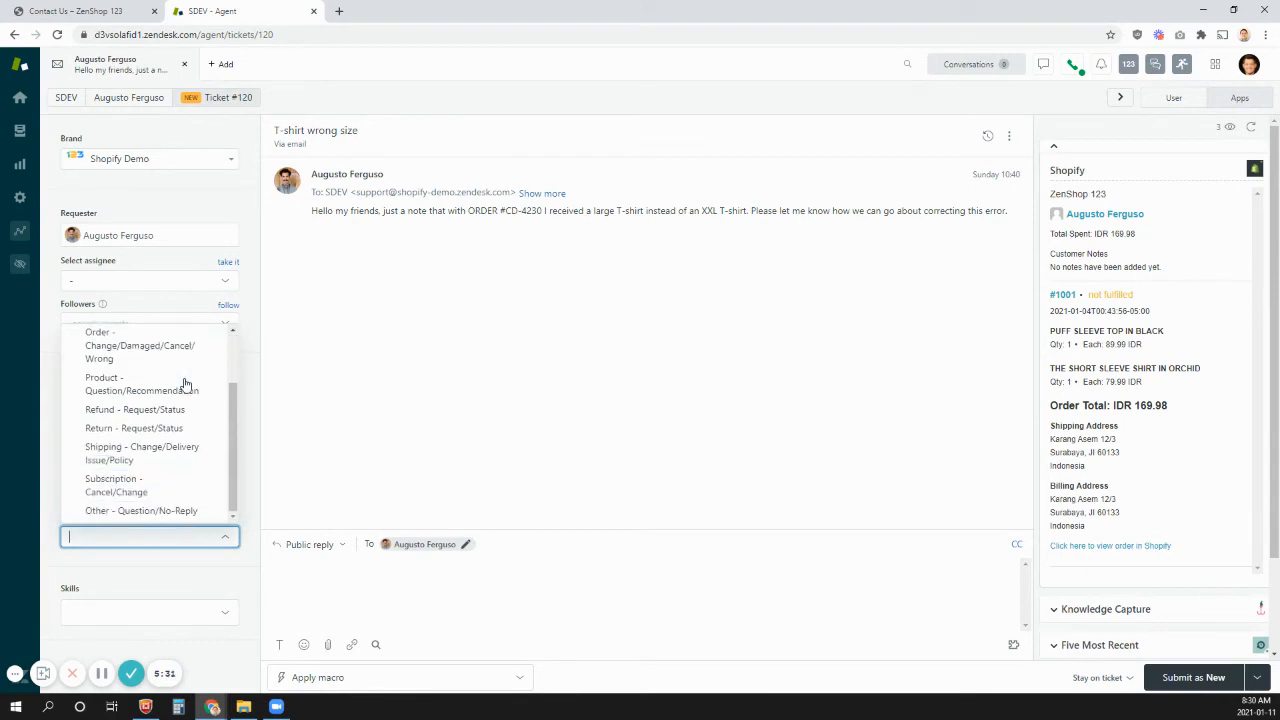
{"action": "scroll", "coordinate": [184, 384], "scroll_direction": "up", "scroll_amount": 2}
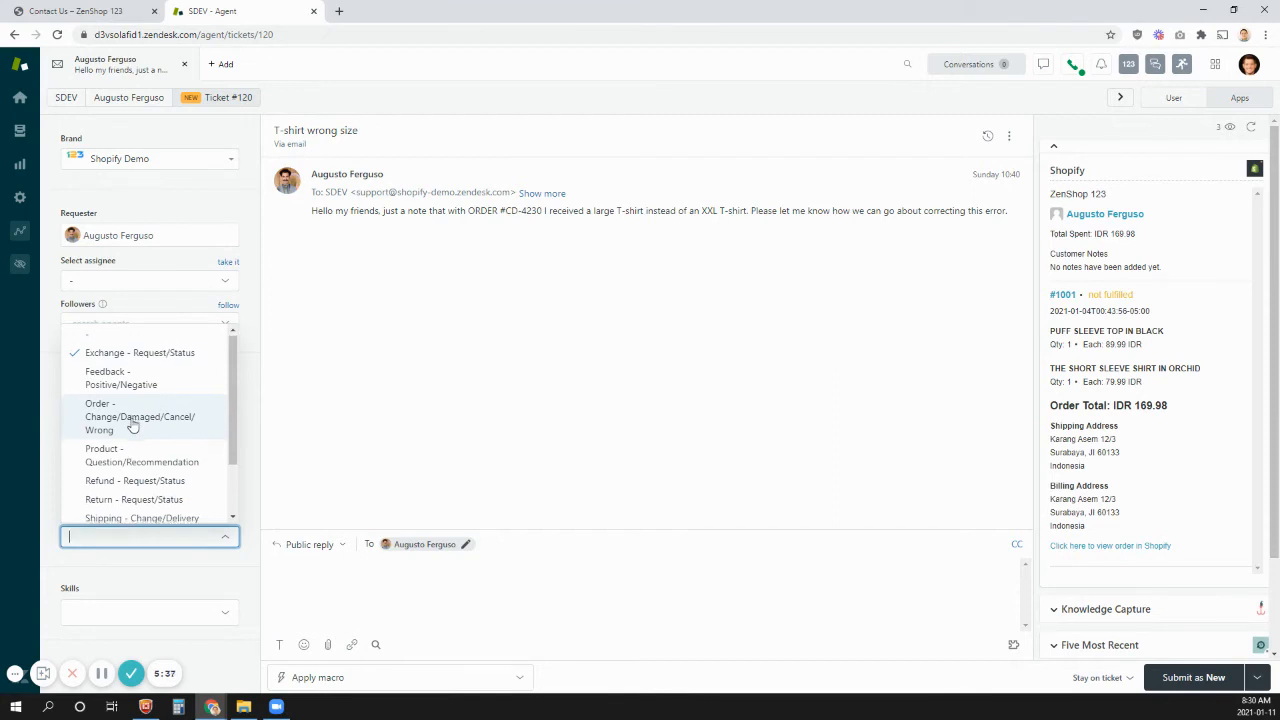
{"action": "scroll", "coordinate": [130, 422], "scroll_direction": "down", "scroll_amount": 2}
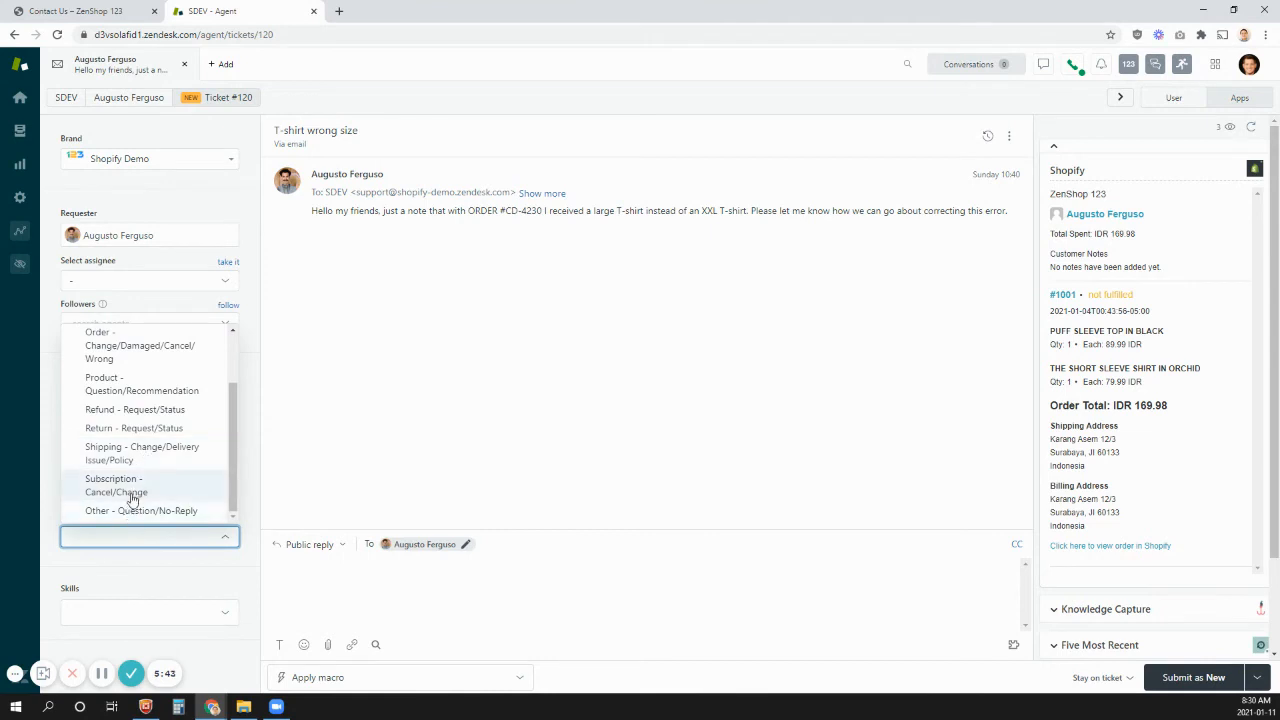
{"action": "left_click", "coordinate": [562, 395]}
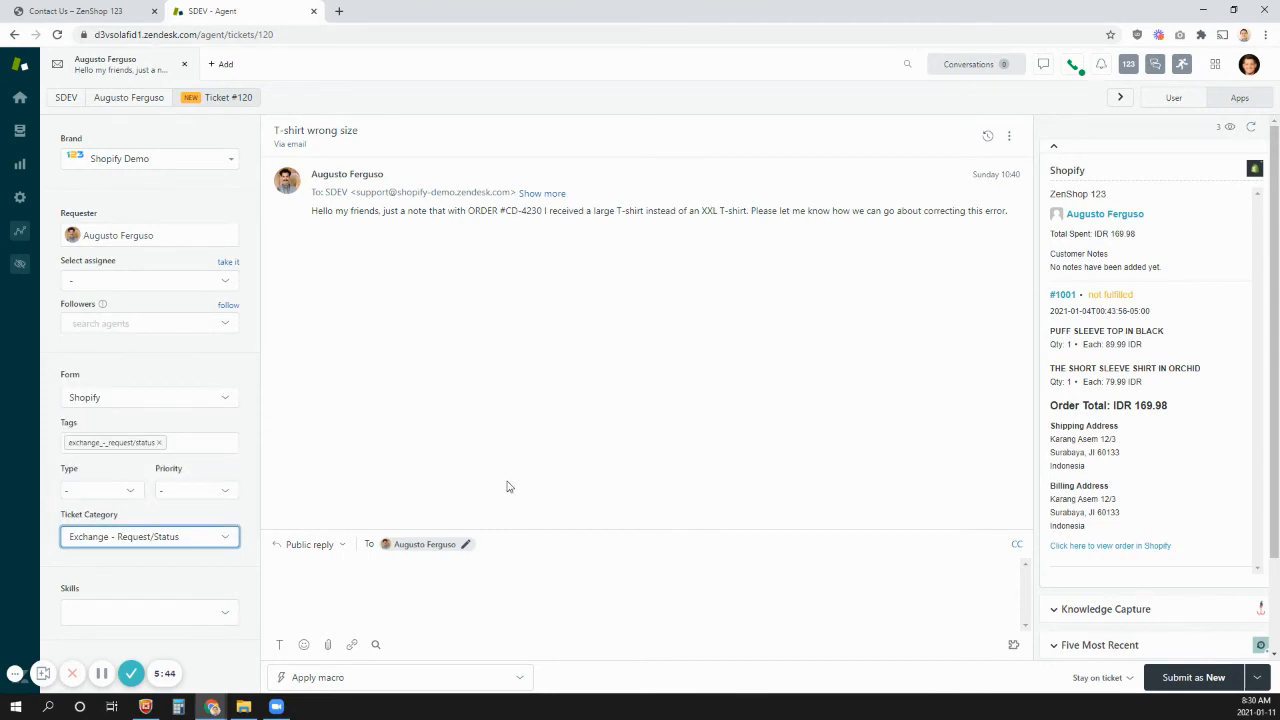
- Apply the Refund details macro from the Billing category to the T-shirt ticket's reply
{"action": "left_click", "coordinate": [397, 680]}
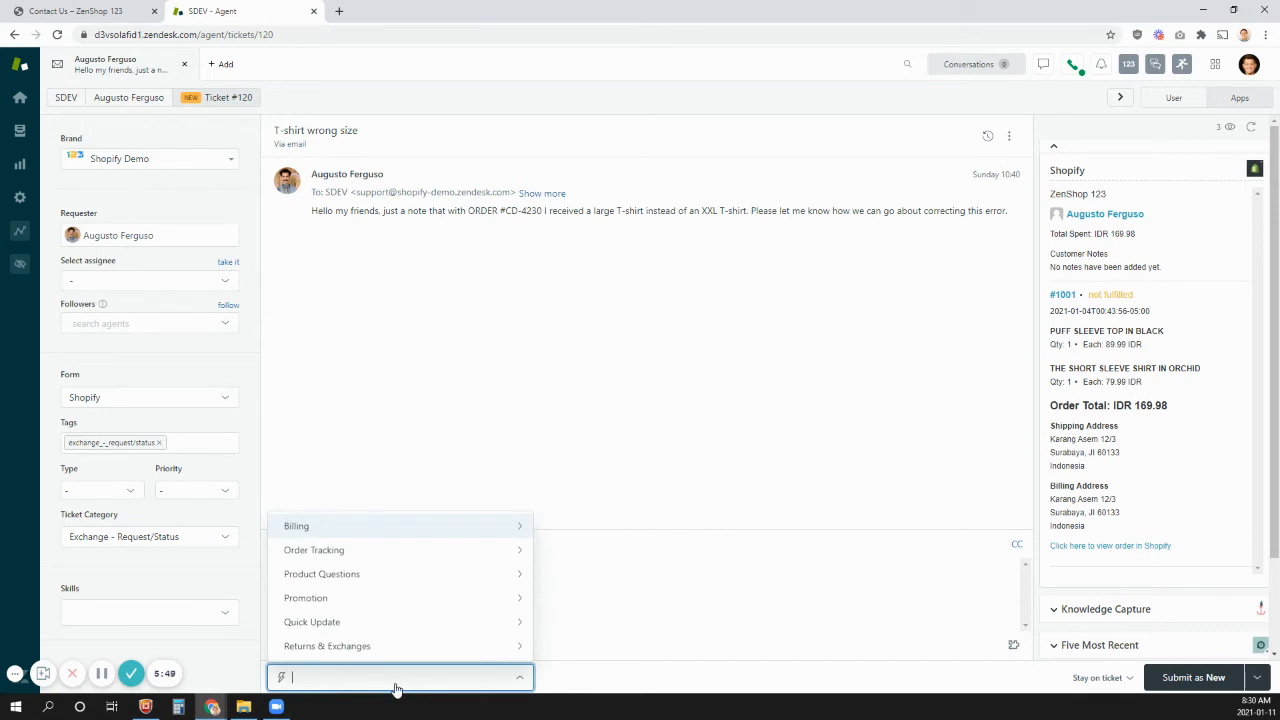
{"action": "left_click", "coordinate": [326, 530]}
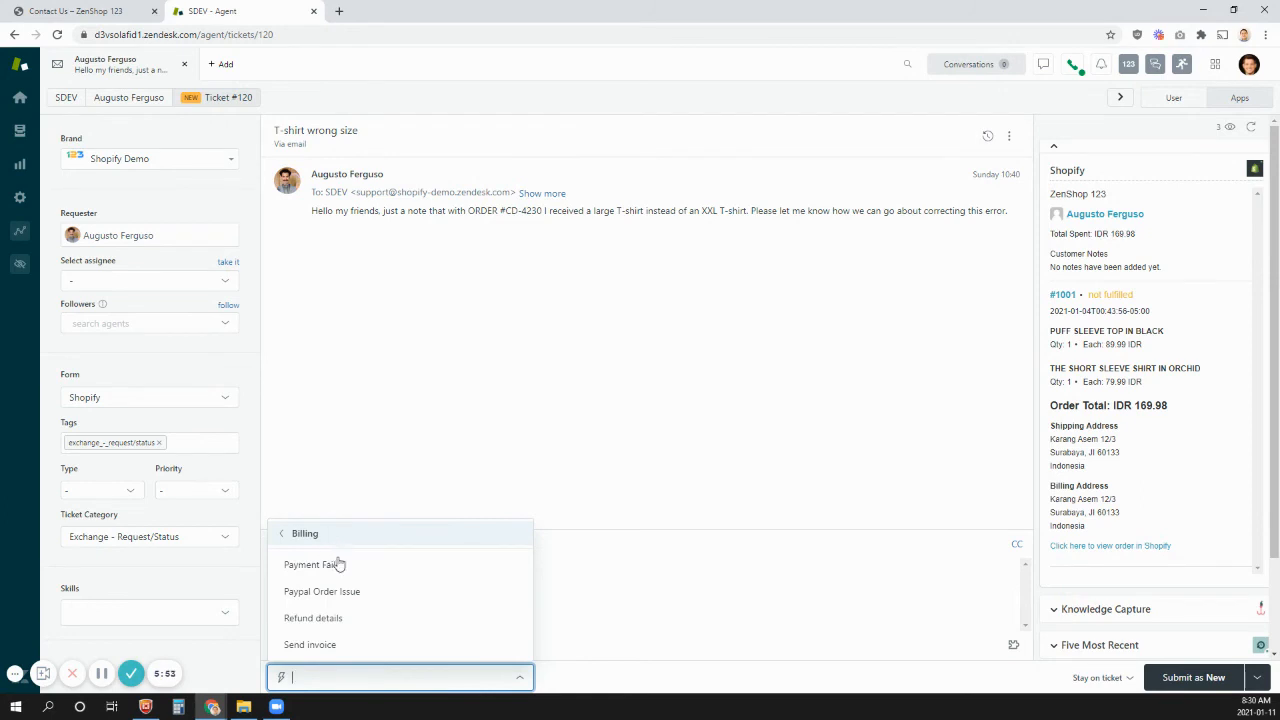
{"action": "mouse_move", "coordinate": [331, 630]}
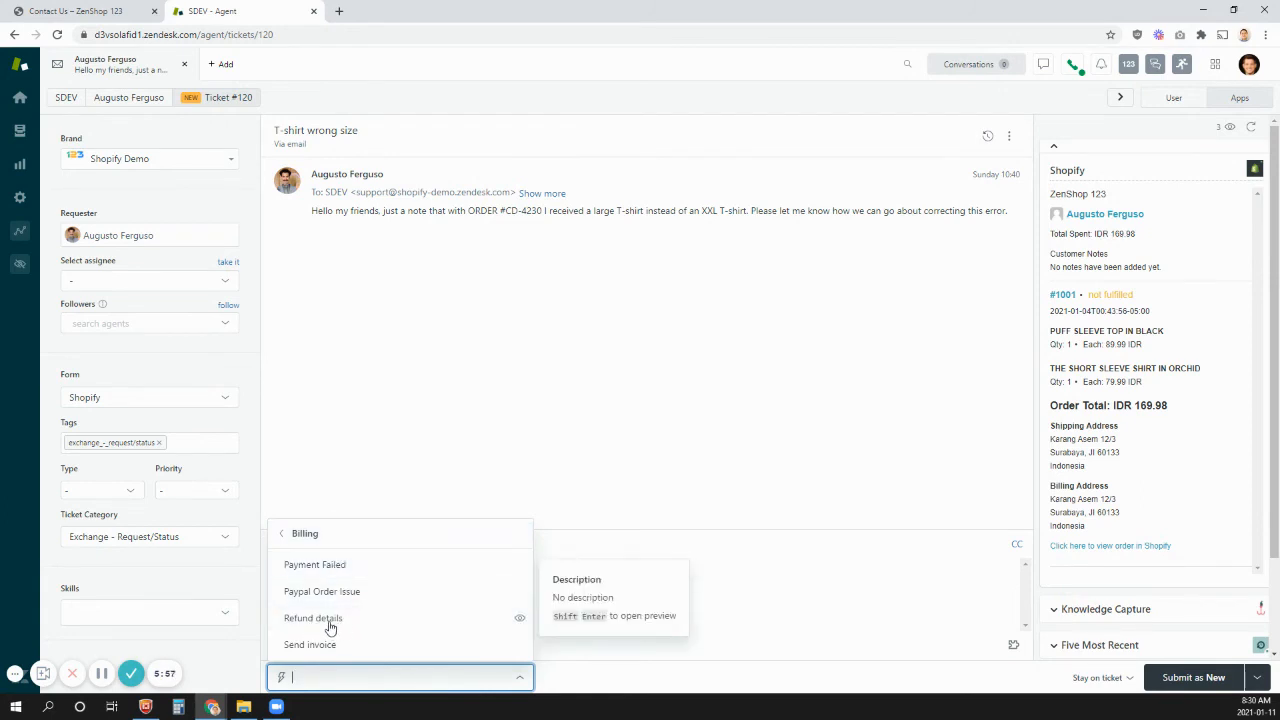
{"action": "left_click", "coordinate": [331, 627]}
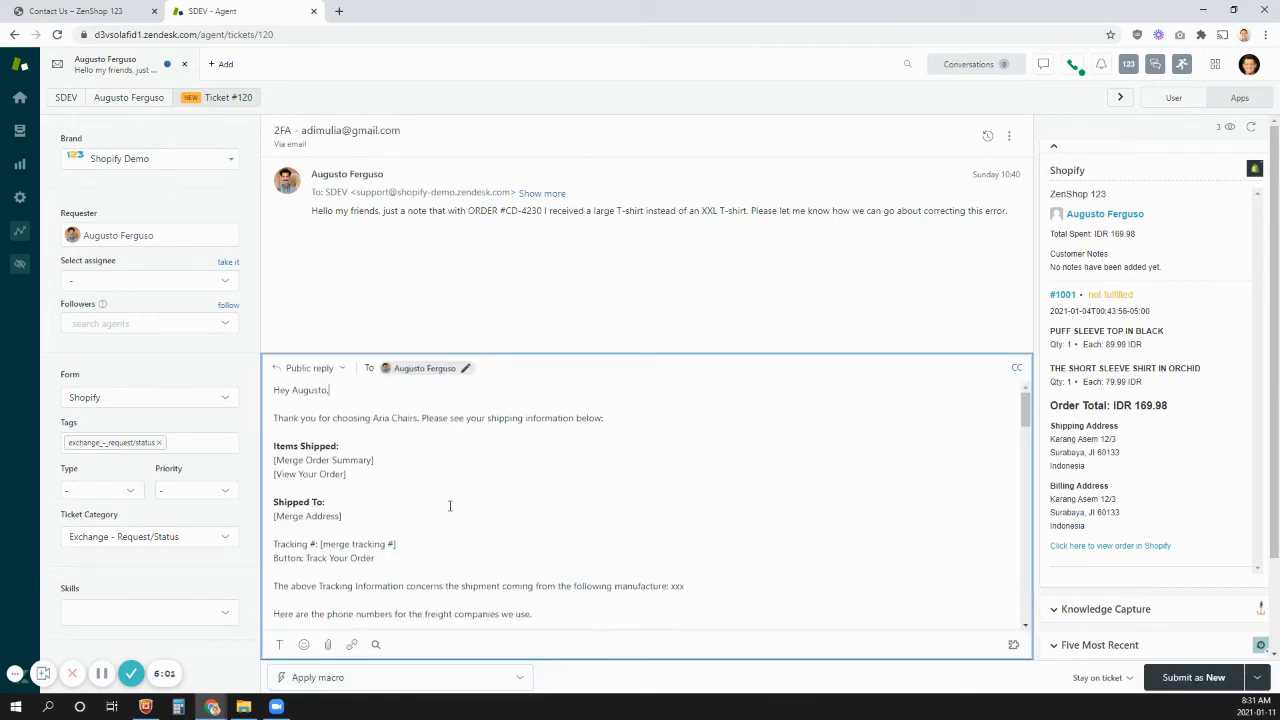
- Review the macro's reply text, highlighting the [Merge Order Summary] and [View Your Order] placeholders
{"action": "scroll", "coordinate": [365, 449], "scroll_direction": "down", "scroll_amount": 4}
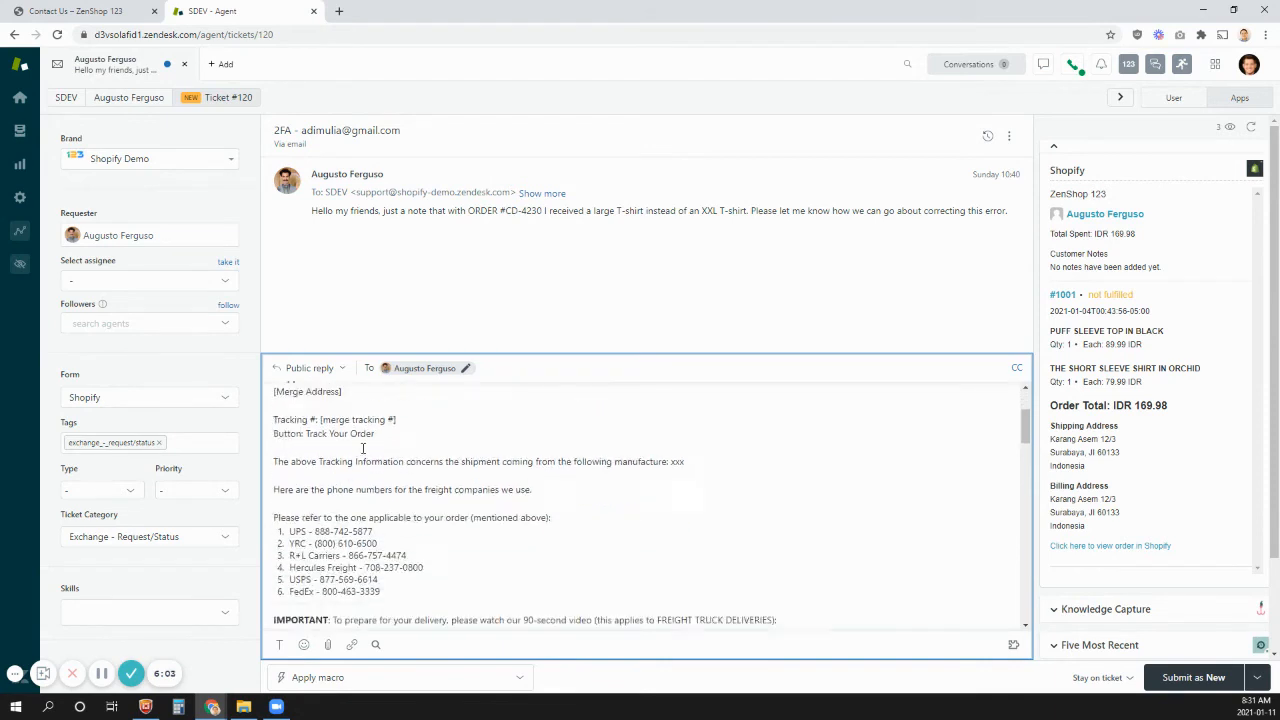
{"action": "scroll", "coordinate": [390, 462], "scroll_direction": "up", "scroll_amount": 4}
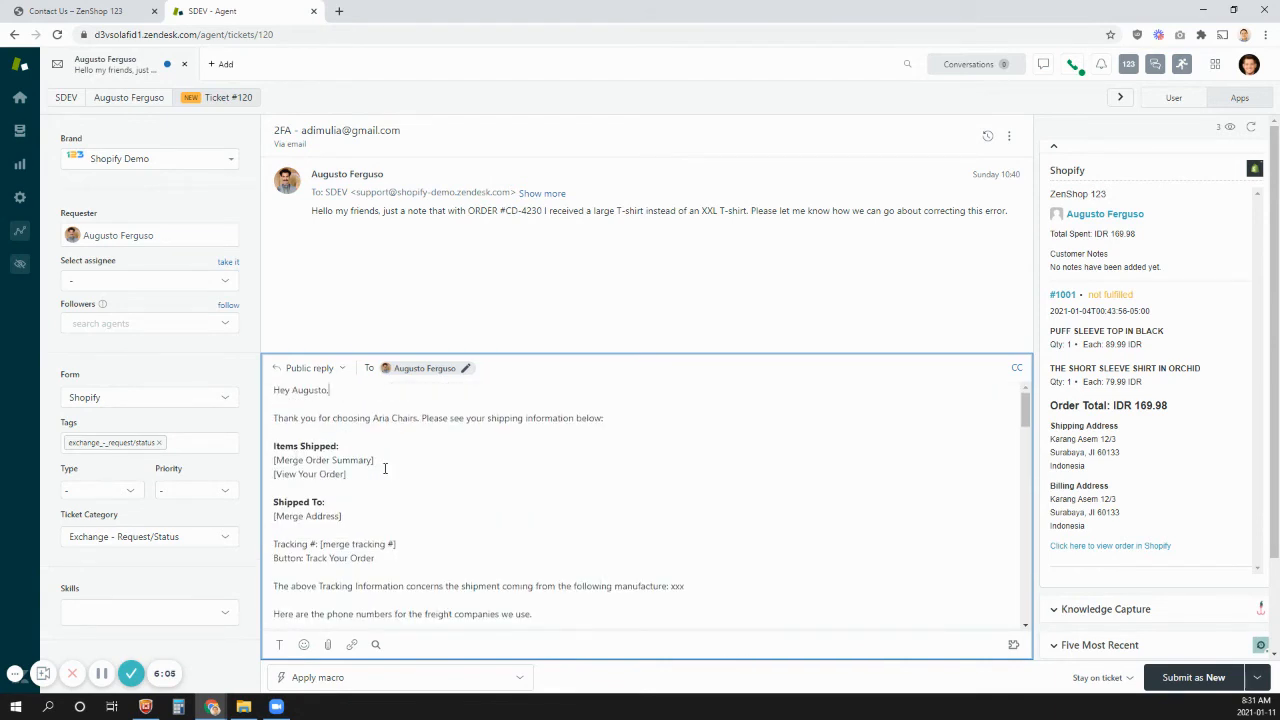
{"action": "left_click_drag", "start_coordinate": [398, 463], "coordinate": [270, 463]}
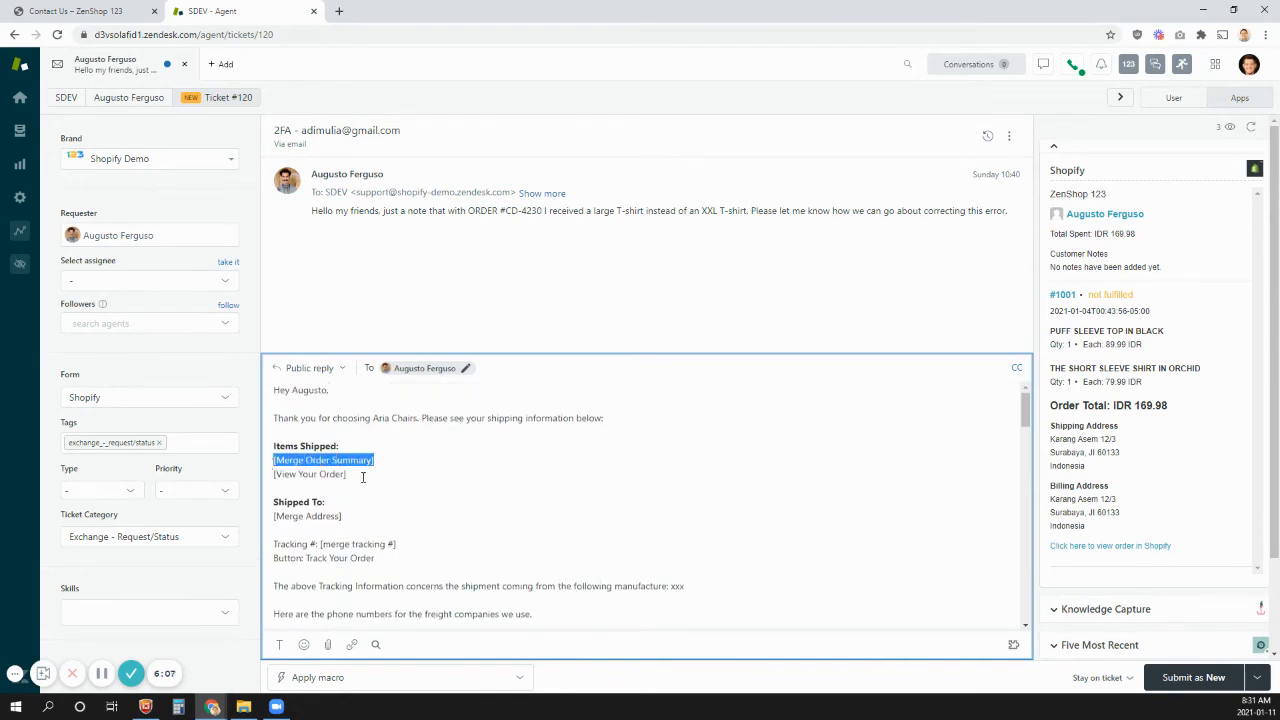
{"action": "left_click_drag", "start_coordinate": [363, 477], "coordinate": [268, 461]}
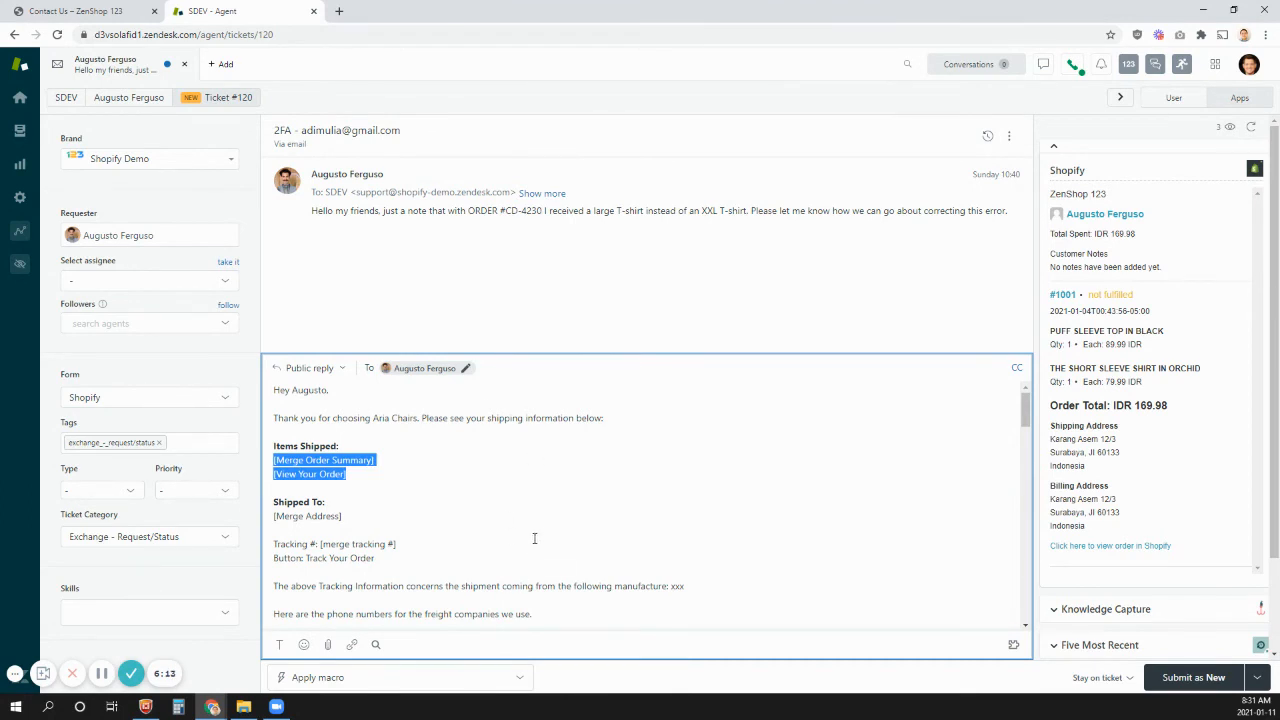
- Submit the ticket with the macro reply as Pending and review the posted message in the conversation
{"action": "left_click", "coordinate": [1257, 677]}
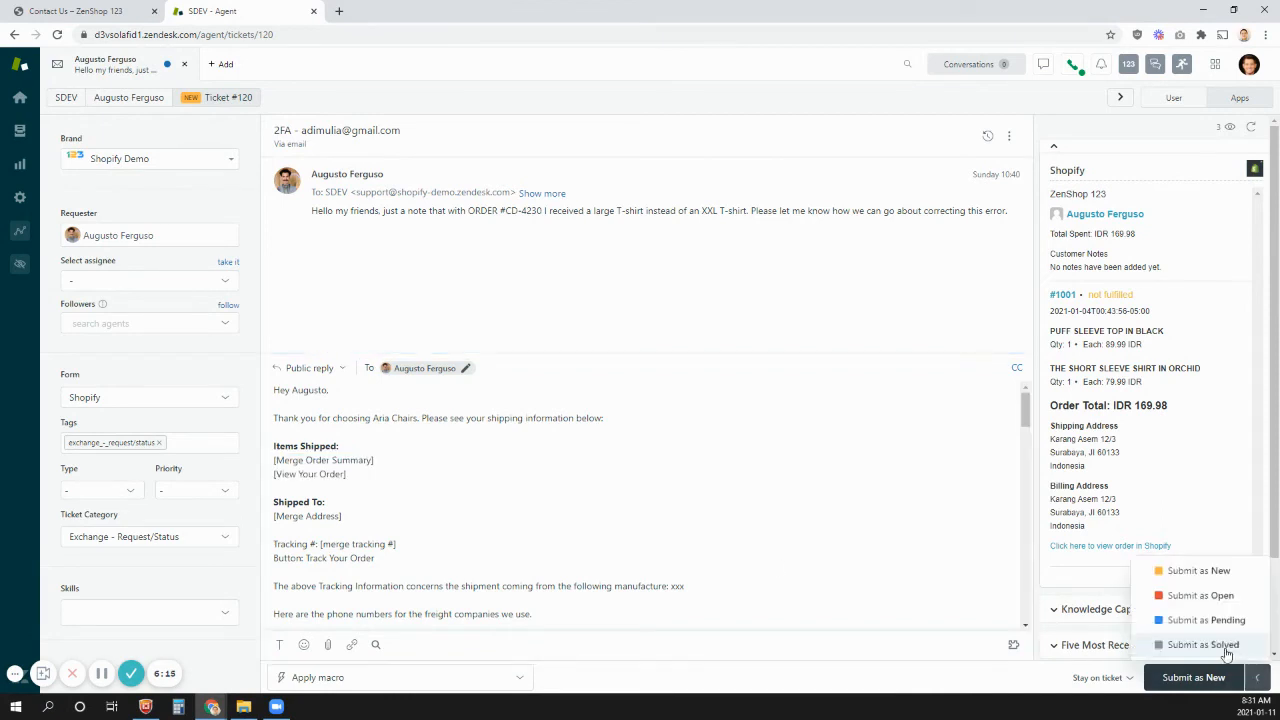
{"action": "left_click", "coordinate": [1207, 621]}
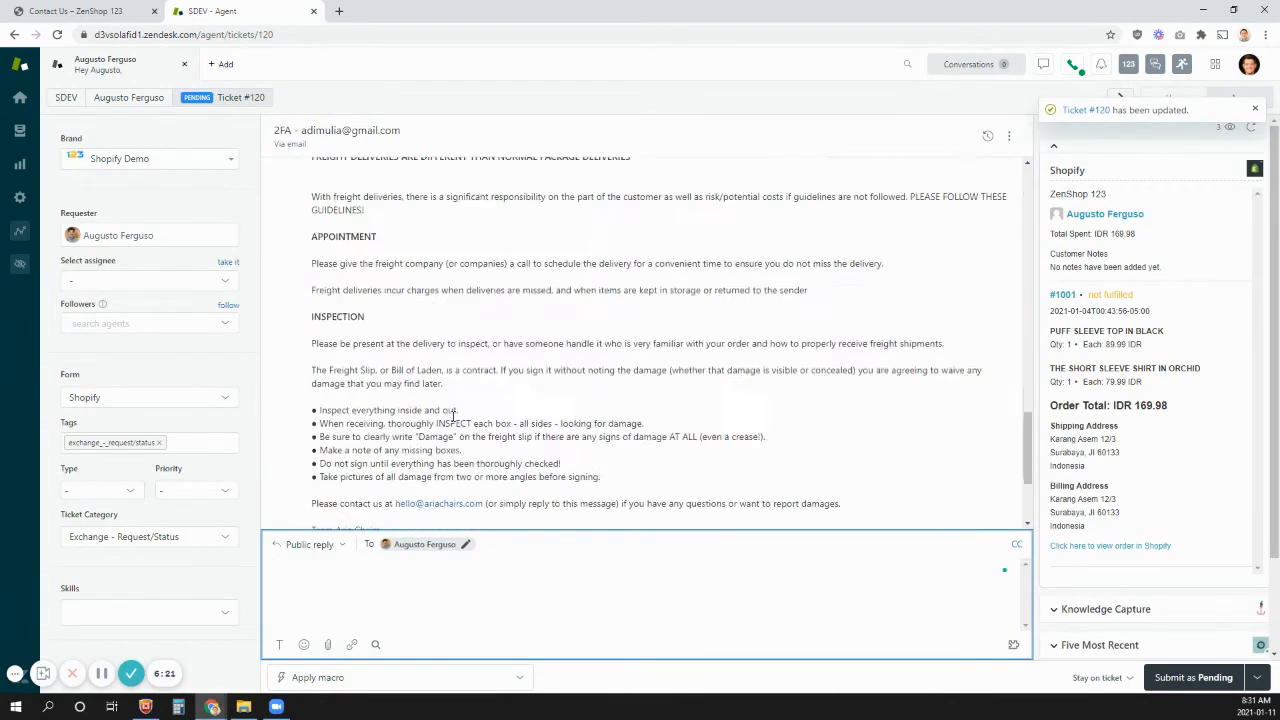
{"action": "scroll", "coordinate": [453, 416], "scroll_direction": "up", "scroll_amount": 3}
{"action": "scroll", "coordinate": [453, 416], "scroll_direction": "up", "scroll_amount": 10}
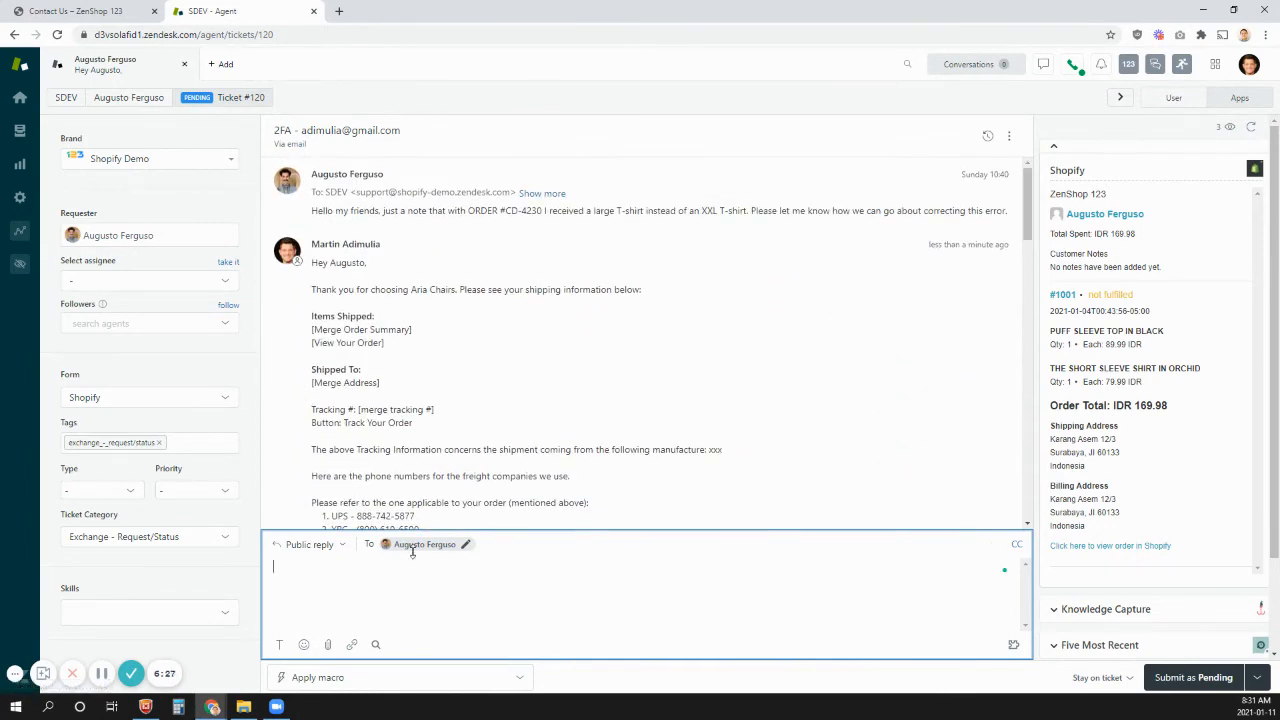
- Browse the macros under Billing, Order Tracking, Product Questions, Promotion and Returns & Exchanges without applying any
{"action": "left_click", "coordinate": [371, 677]}
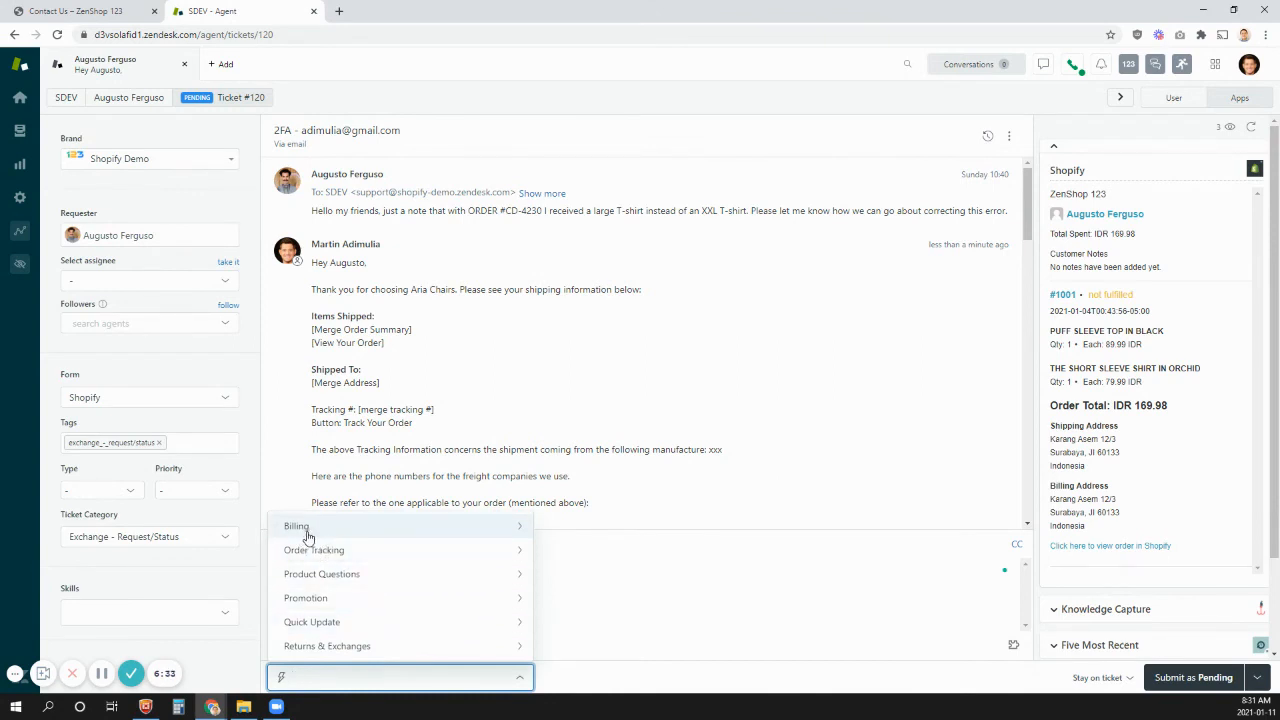
{"action": "left_click", "coordinate": [308, 531]}
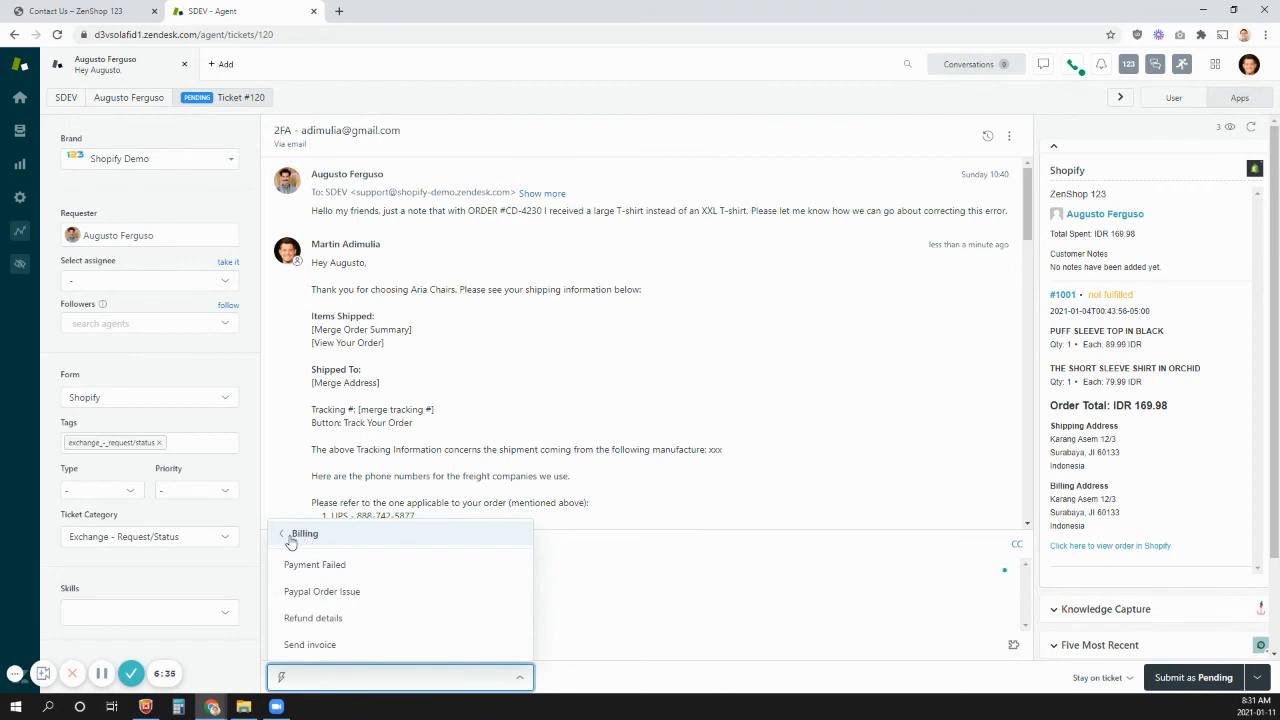
{"action": "left_click", "coordinate": [289, 533]}
{"action": "left_click", "coordinate": [298, 553]}
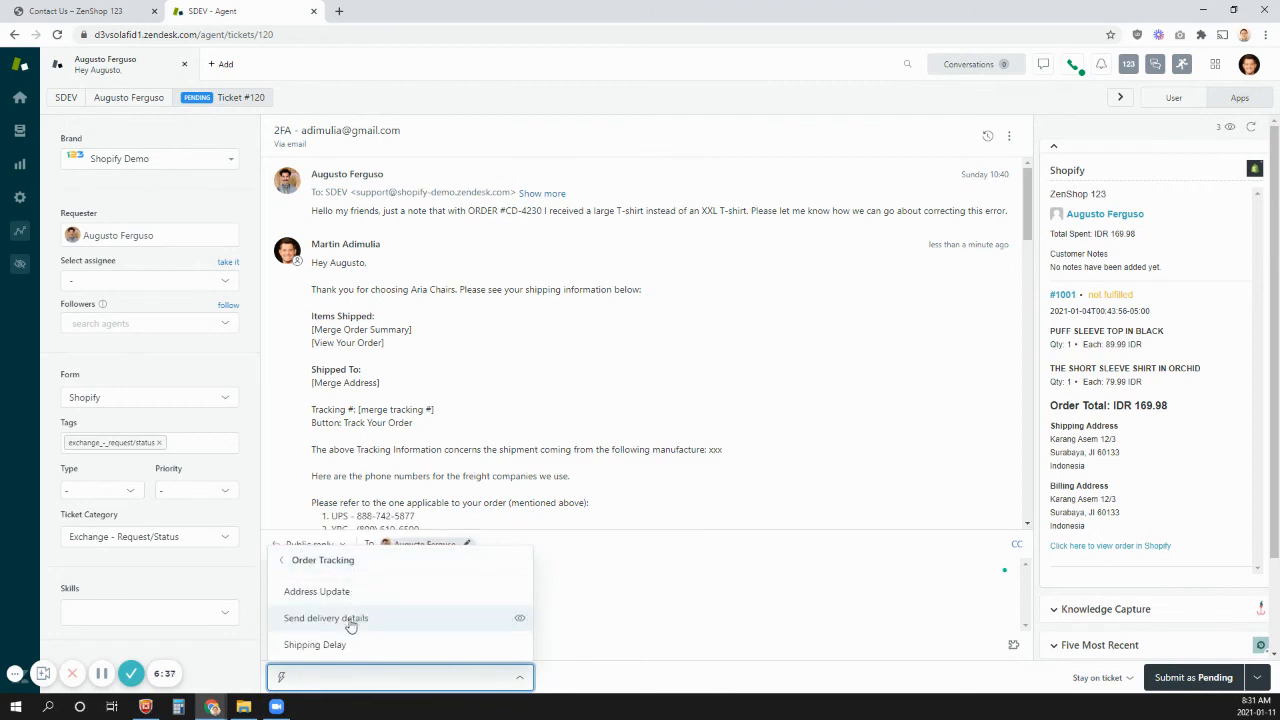
{"action": "left_click", "coordinate": [290, 561]}
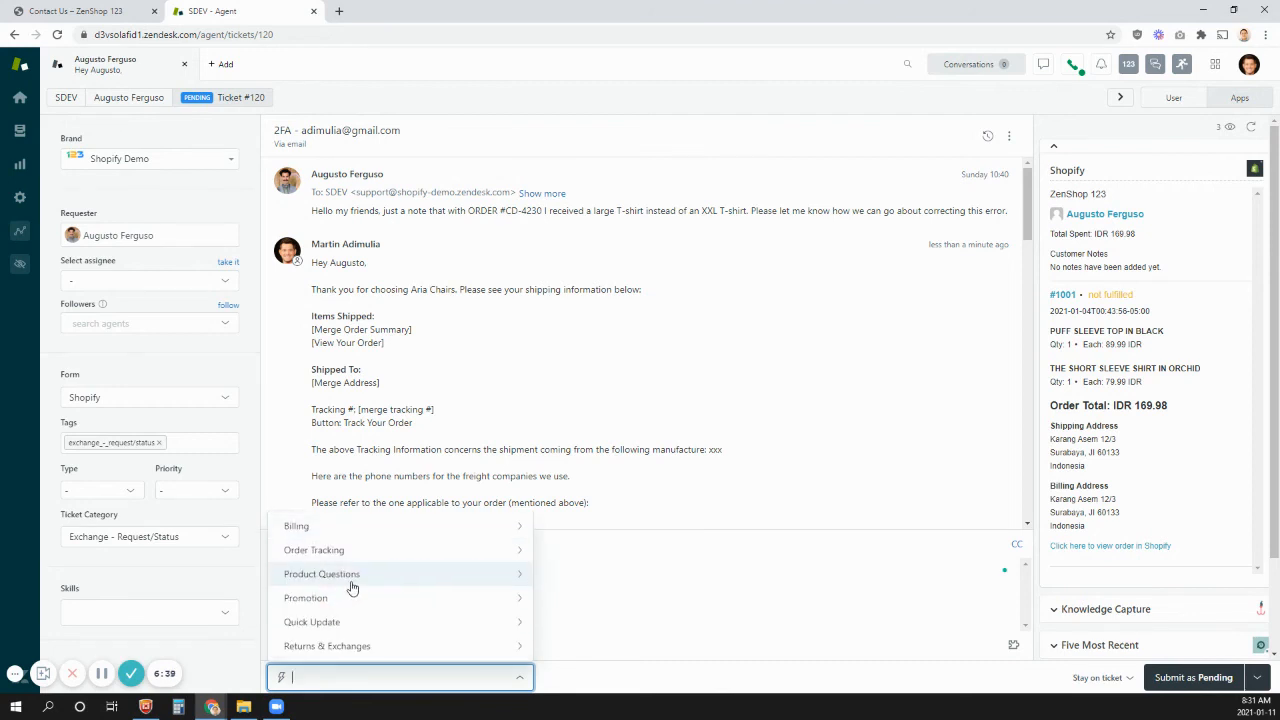
{"action": "left_click", "coordinate": [357, 581]}
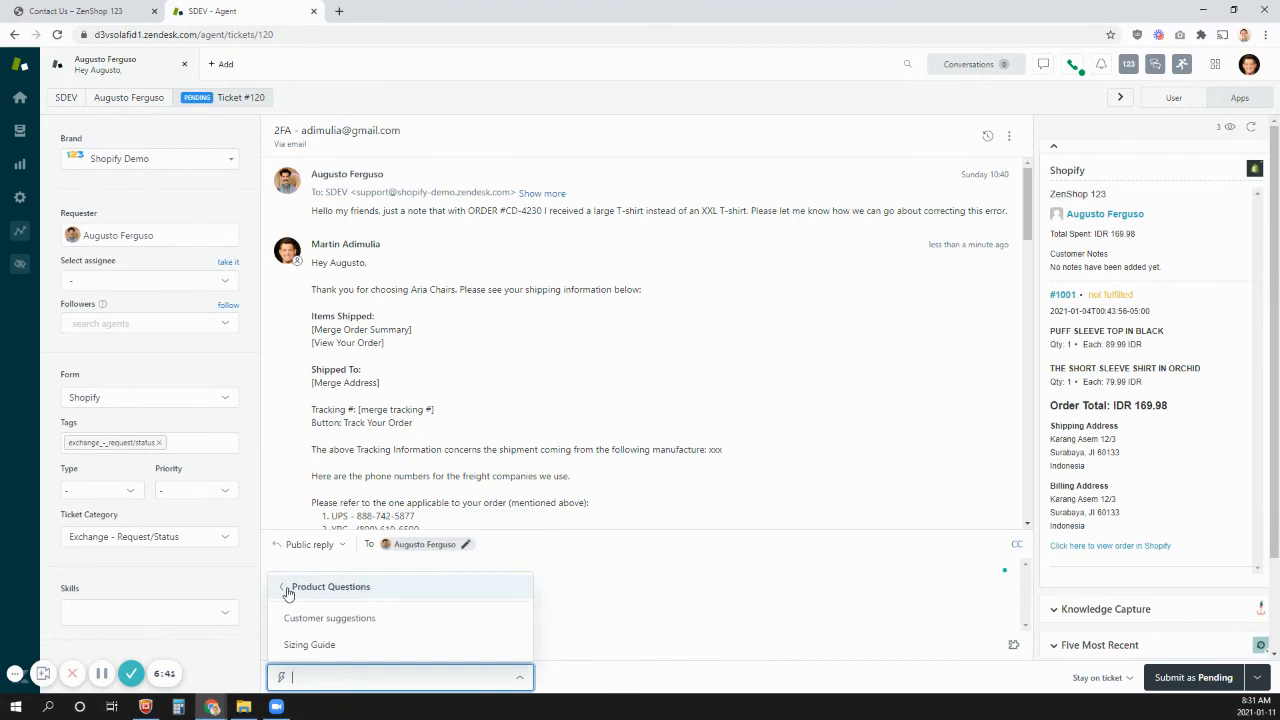
{"action": "left_click", "coordinate": [291, 593]}
{"action": "left_click", "coordinate": [314, 601]}
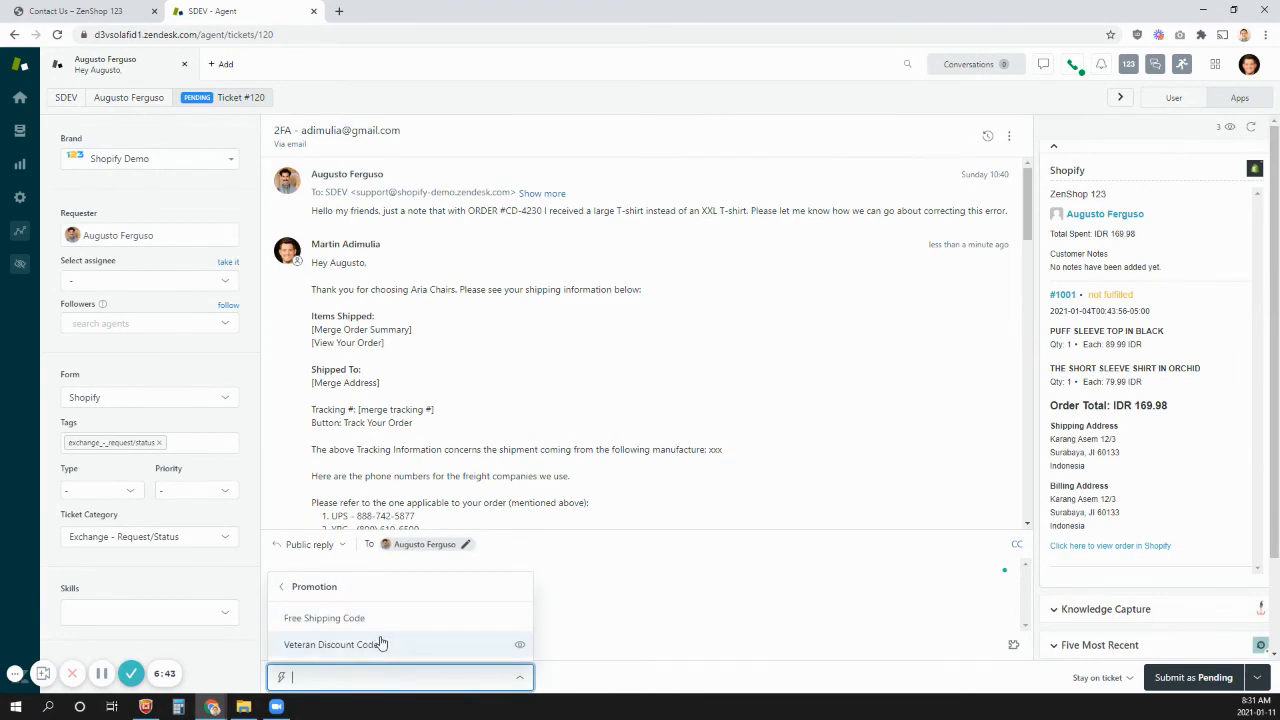
{"action": "mouse_move", "coordinate": [380, 643]}
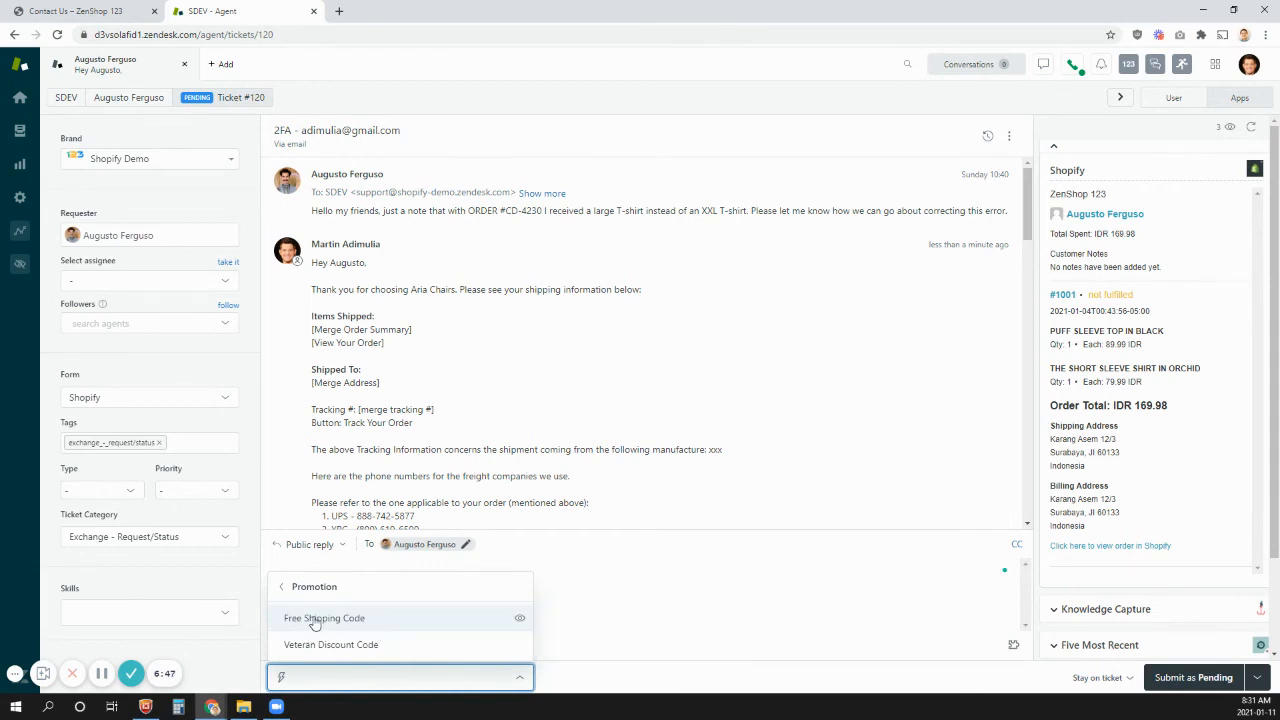
{"action": "left_click", "coordinate": [286, 592]}
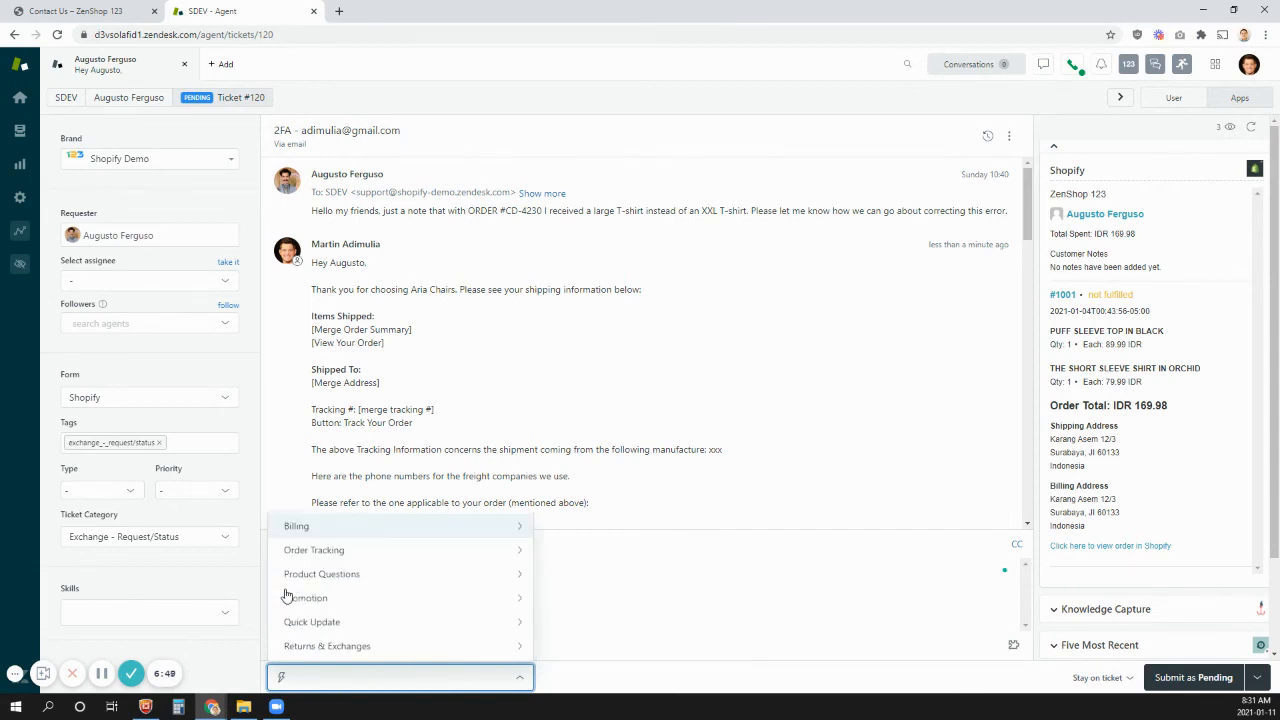
{"action": "left_click", "coordinate": [340, 648]}
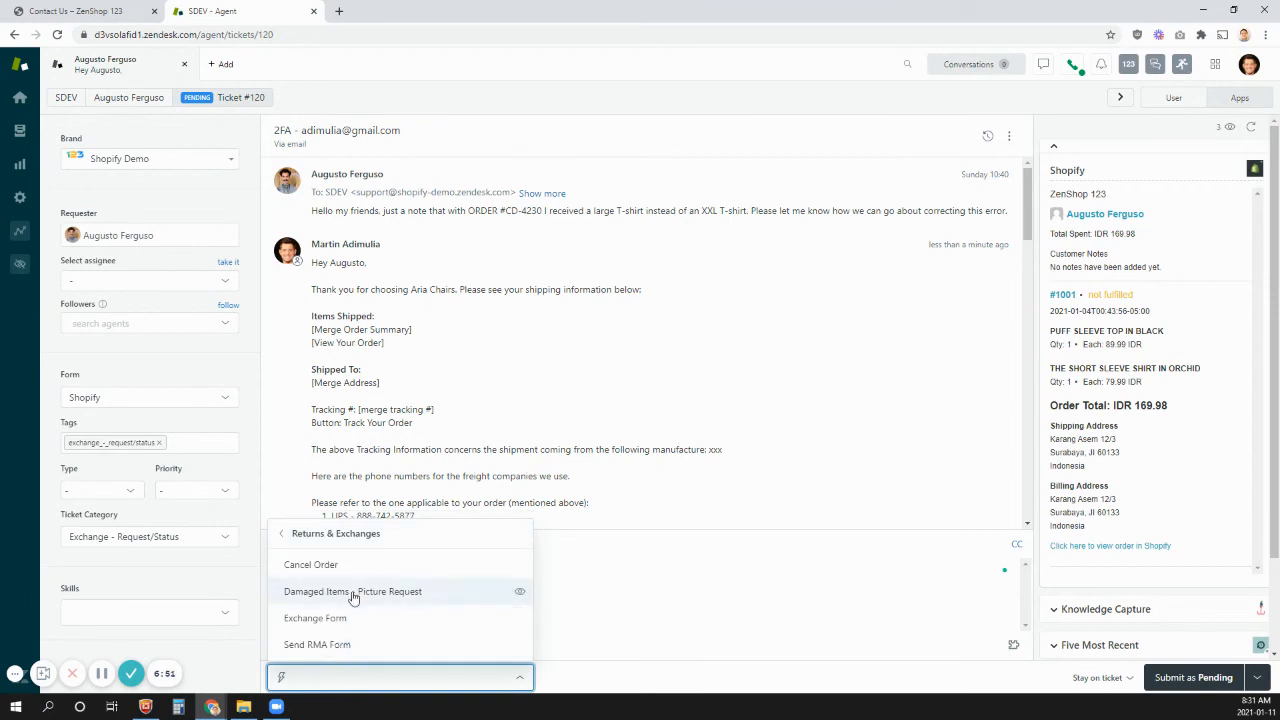
{"action": "left_click", "coordinate": [282, 537]}
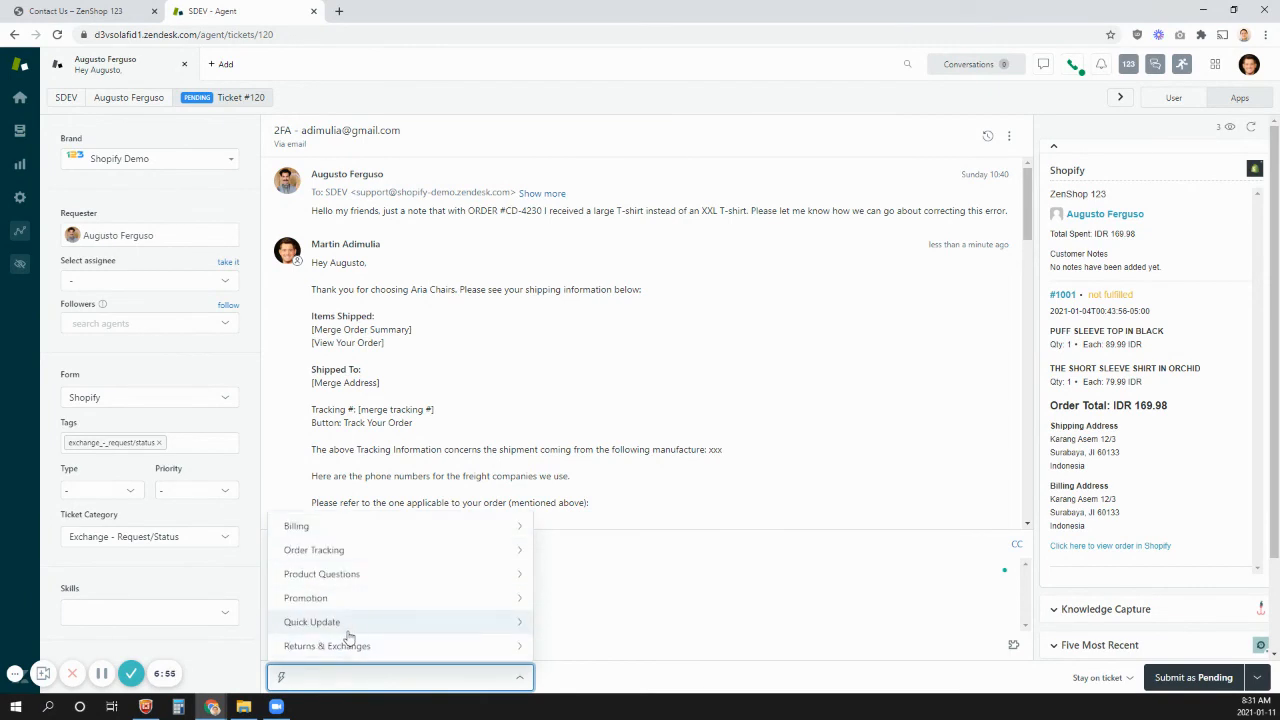
{"action": "left_click", "coordinate": [480, 457]}
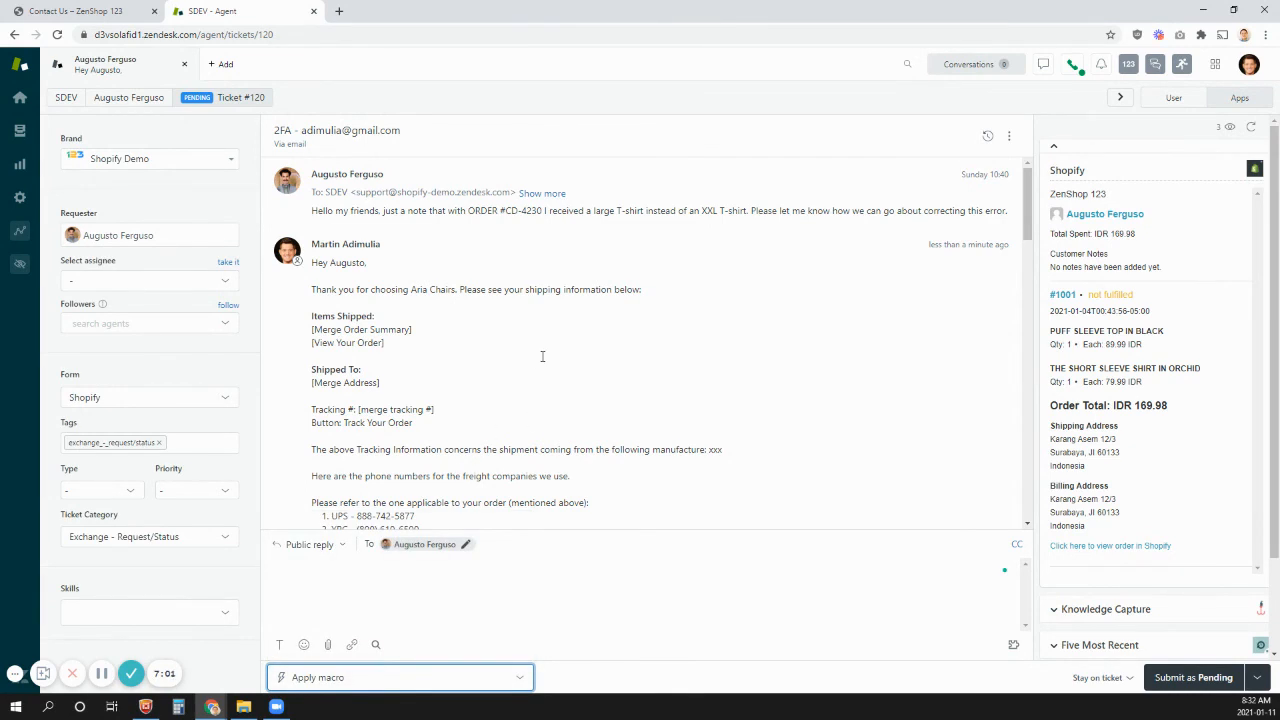
- View the All unsolved tickets list and reopen the pending ticket about the wrong T-shirt size
{"action": "left_click", "coordinate": [19, 132]}
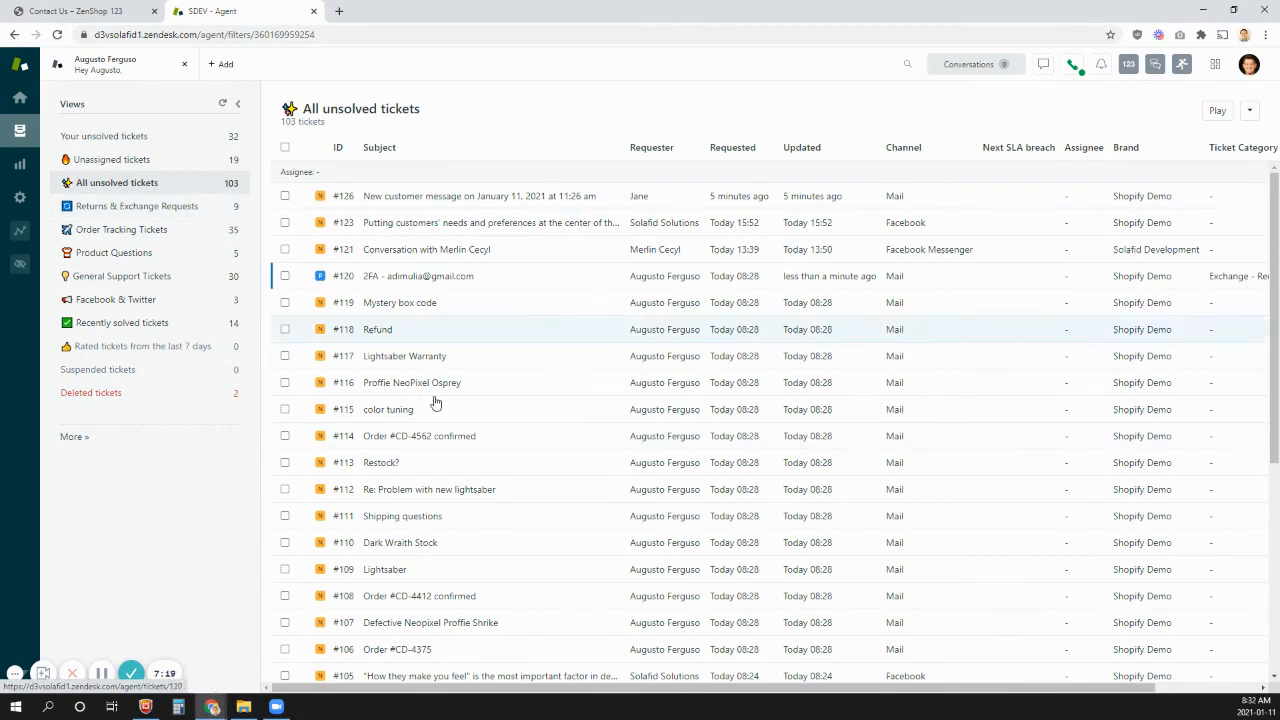
{"action": "mouse_move", "coordinate": [379, 229]}
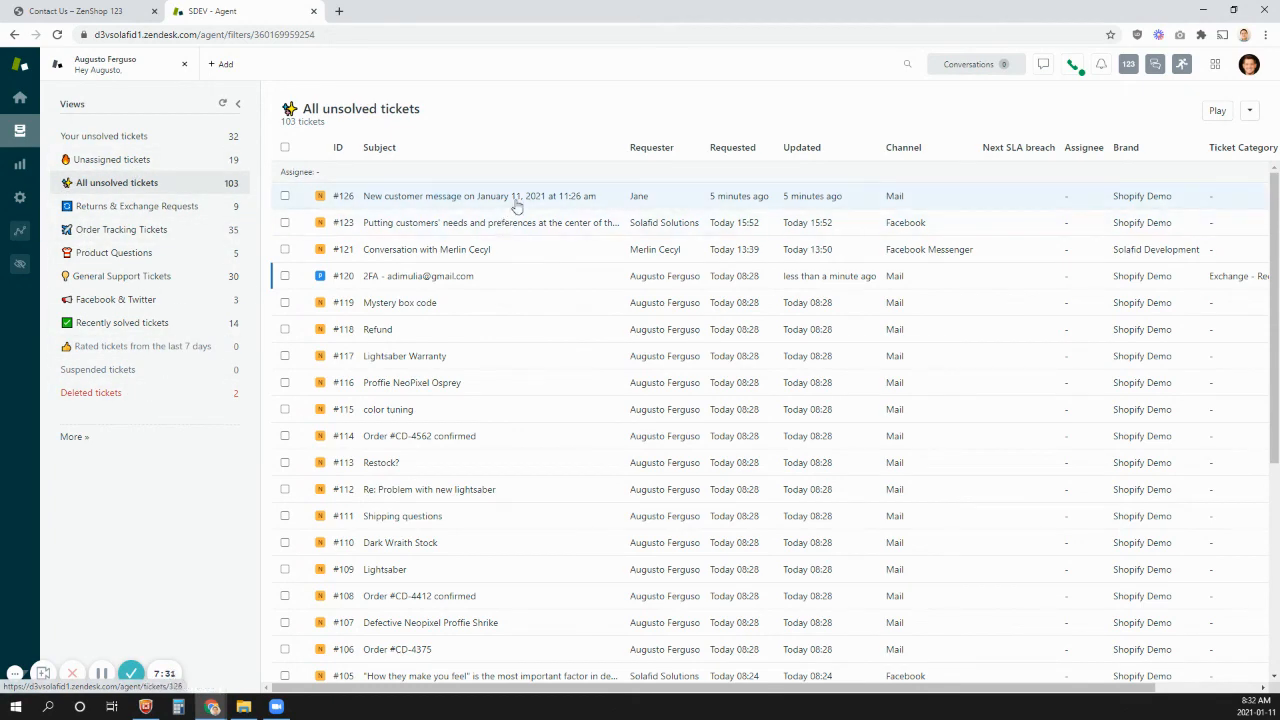
{"action": "left_click", "coordinate": [481, 293]}
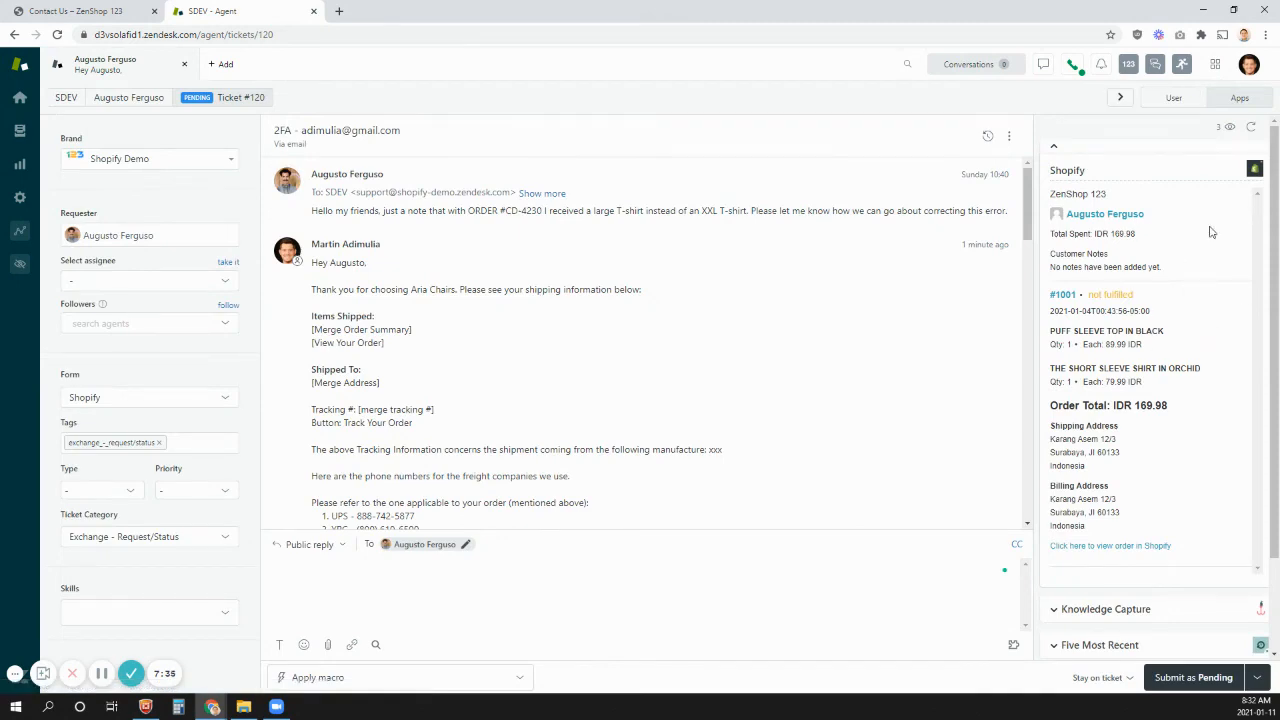
- Look over the ticket's Shopify details, the other available apps and the macro categories
{"action": "scroll", "coordinate": [1156, 228], "scroll_direction": "down", "scroll_amount": 2}
{"action": "left_click", "coordinate": [420, 686]}
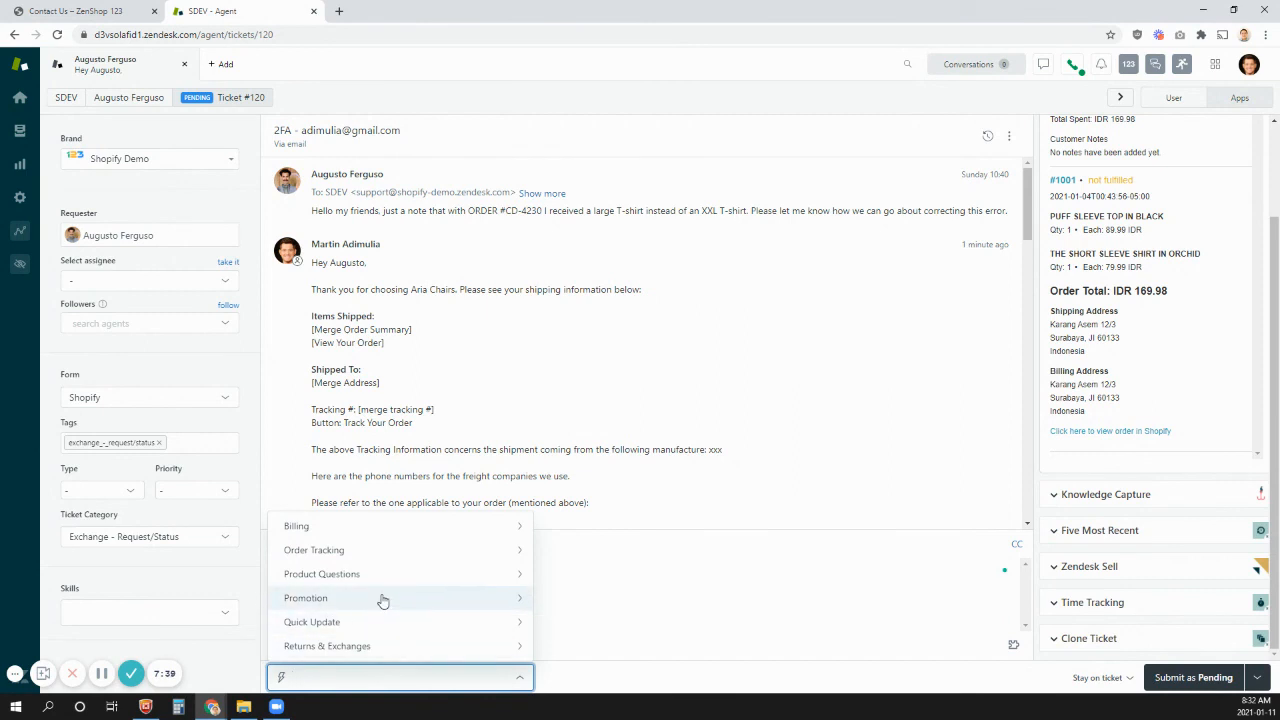
{"action": "left_click", "coordinate": [621, 314]}
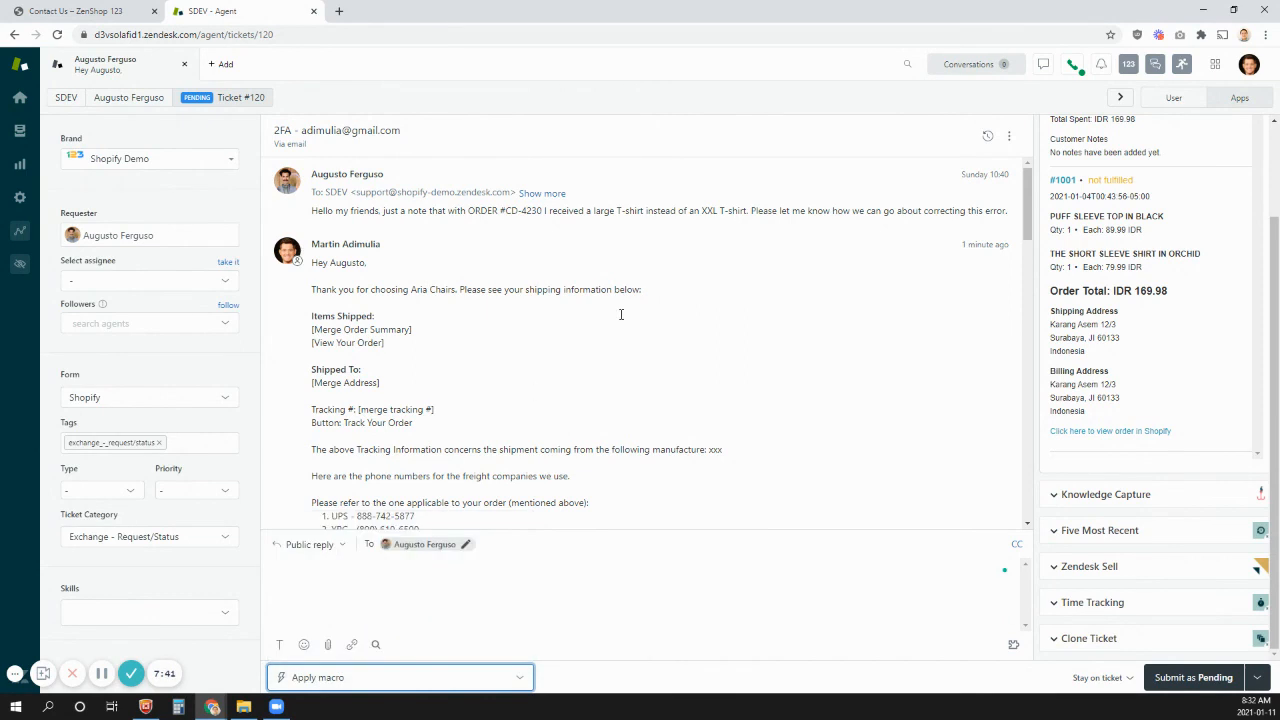